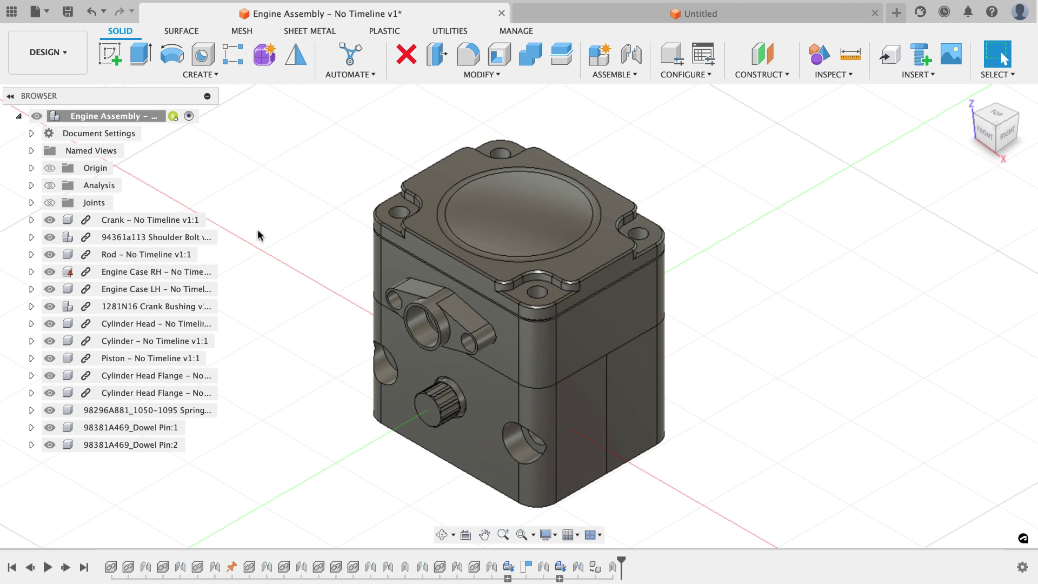
Step: Isolate Engine Case LH, make Engine Case RH visible again, and orbit to inspect the bore
left_click(151, 289)
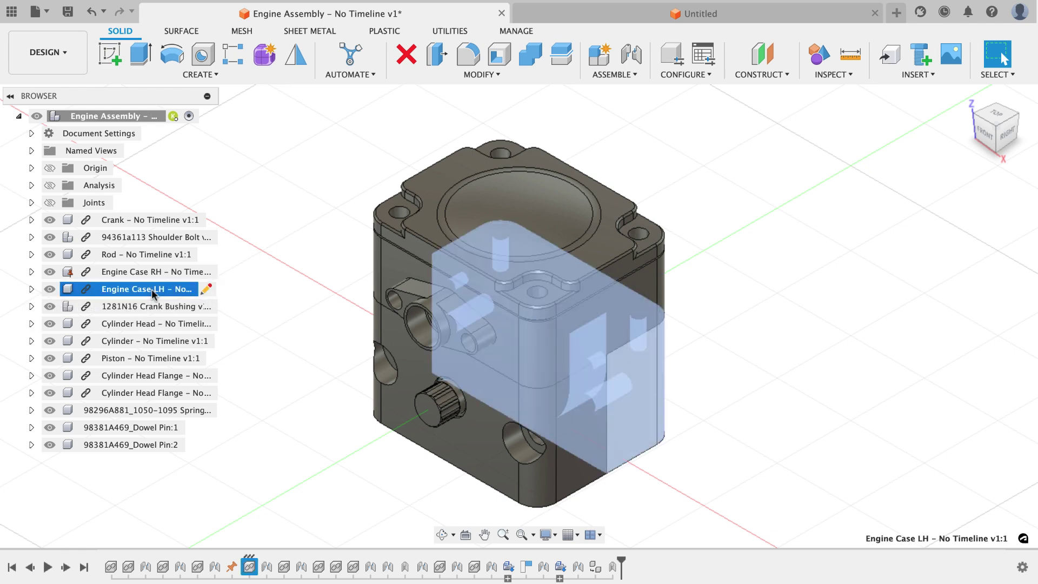
right_click(151, 289)
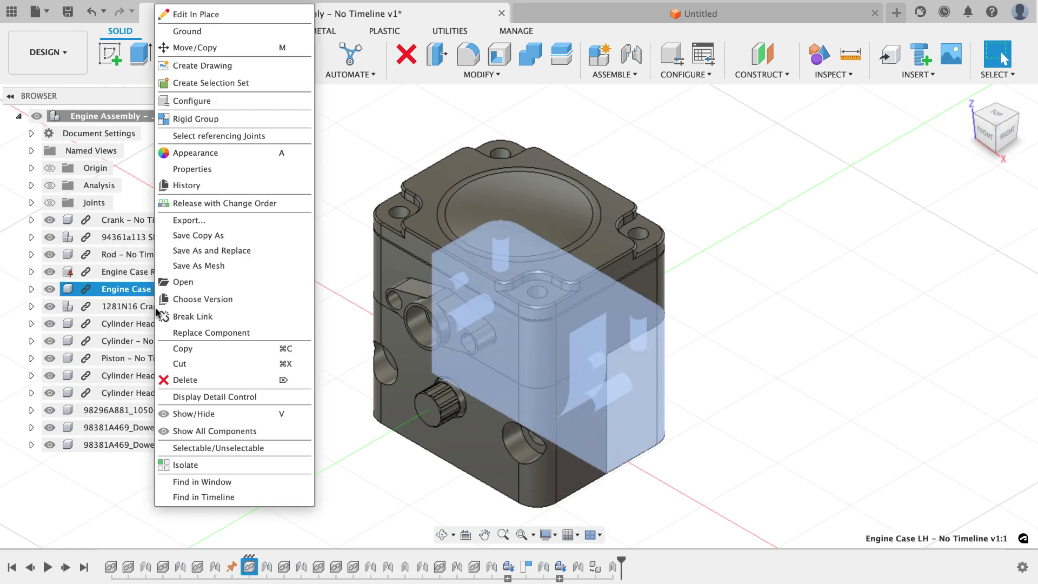
left_click(194, 465)
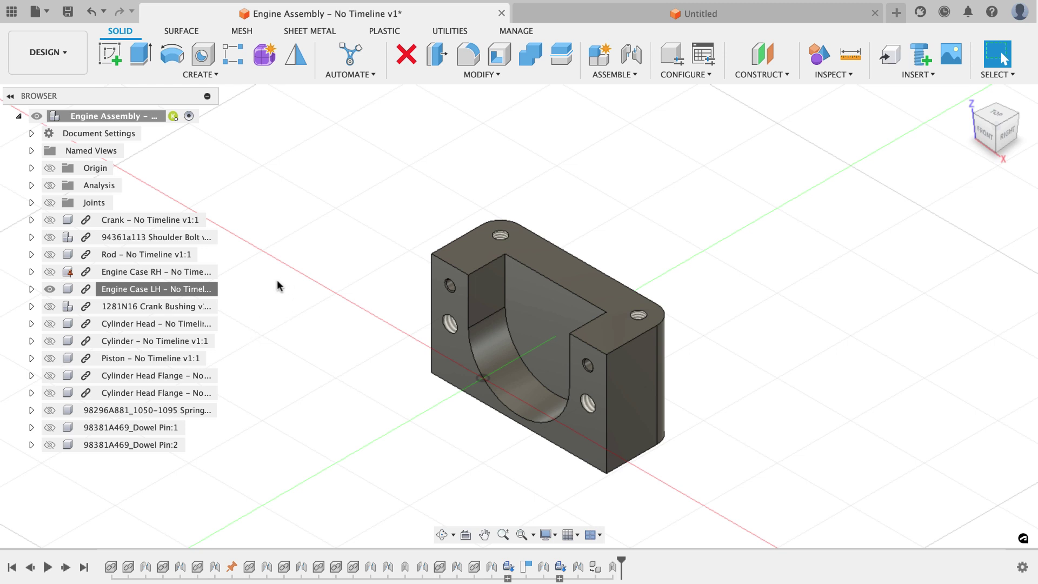
left_click(51, 272)
left_click(51, 272)
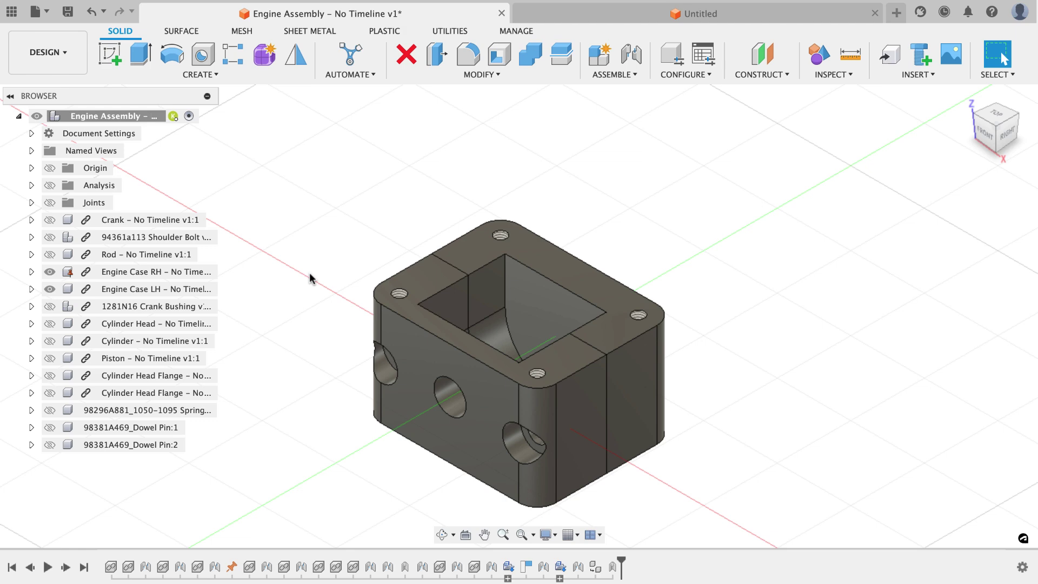
middle_click_drag(310, 279, 376, 266, "shift")
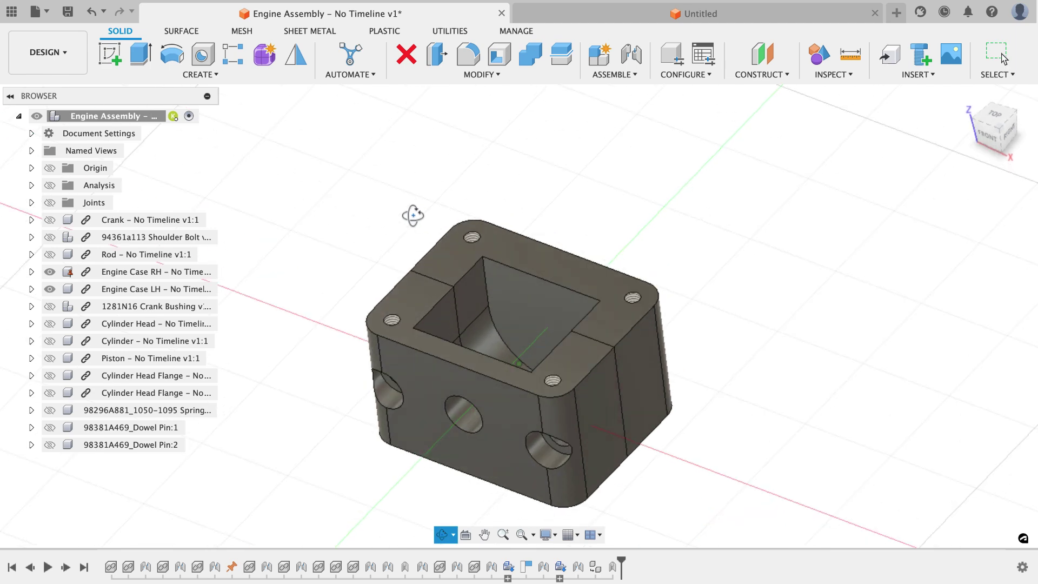
middle_click_drag(413, 215, 476, 186, "shift")
Step: Return to the home isometric view and close the Engine Assembly without saving
left_click(998, 125)
left_click(502, 13)
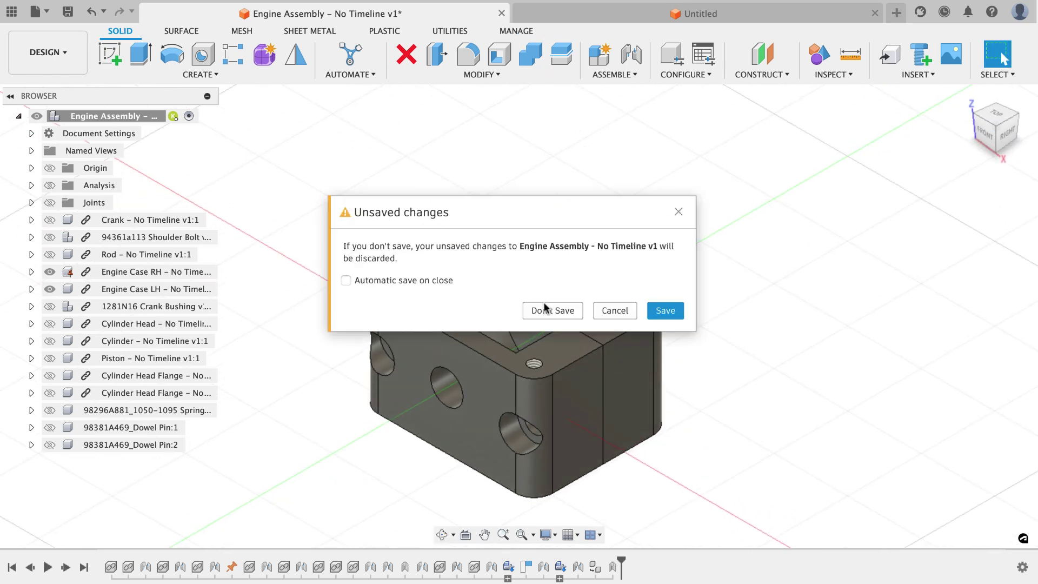
left_click(545, 310)
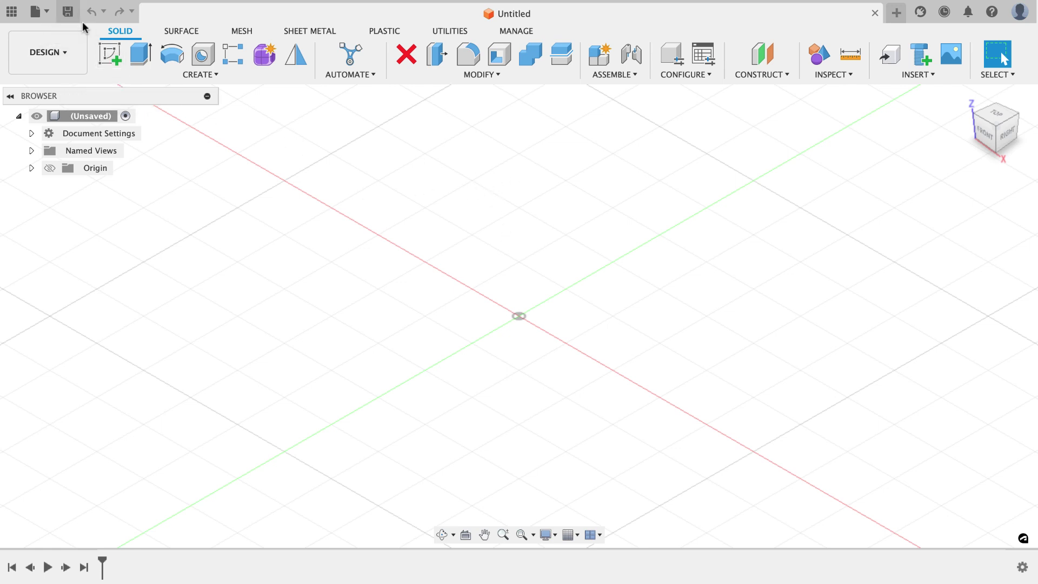
Step: Save the new untitled design as Engine Case LH
left_click(67, 12)
type("Engine Case LH")
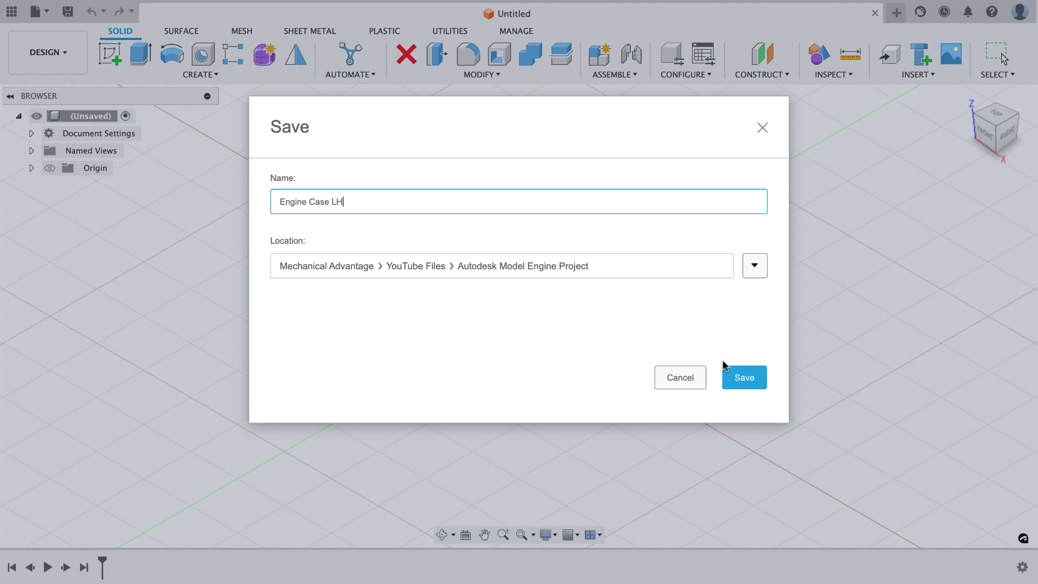
left_click(733, 376)
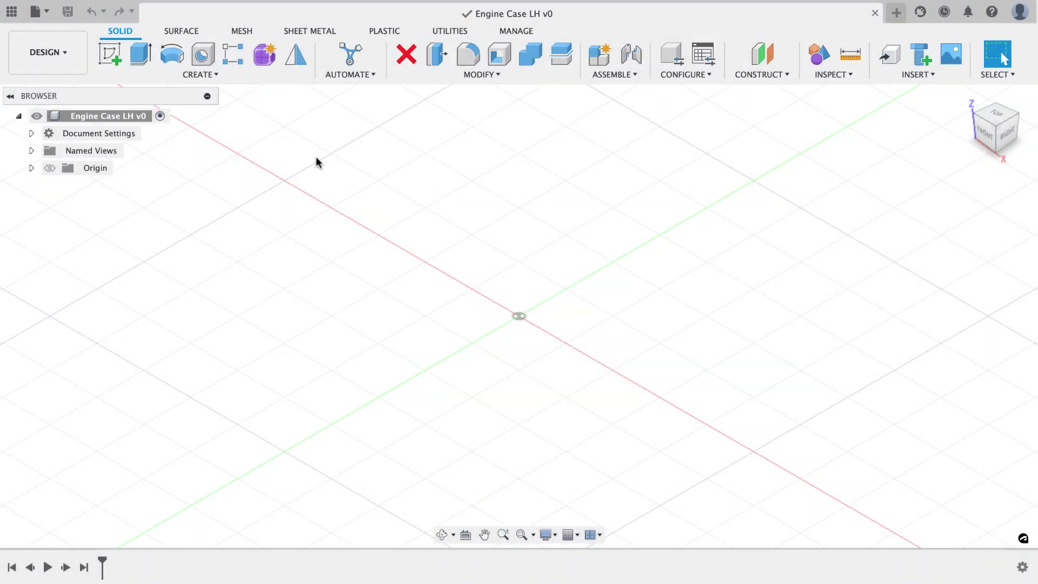
Step: Create a new component named Case LH
left_click(214, 75)
left_click(200, 92)
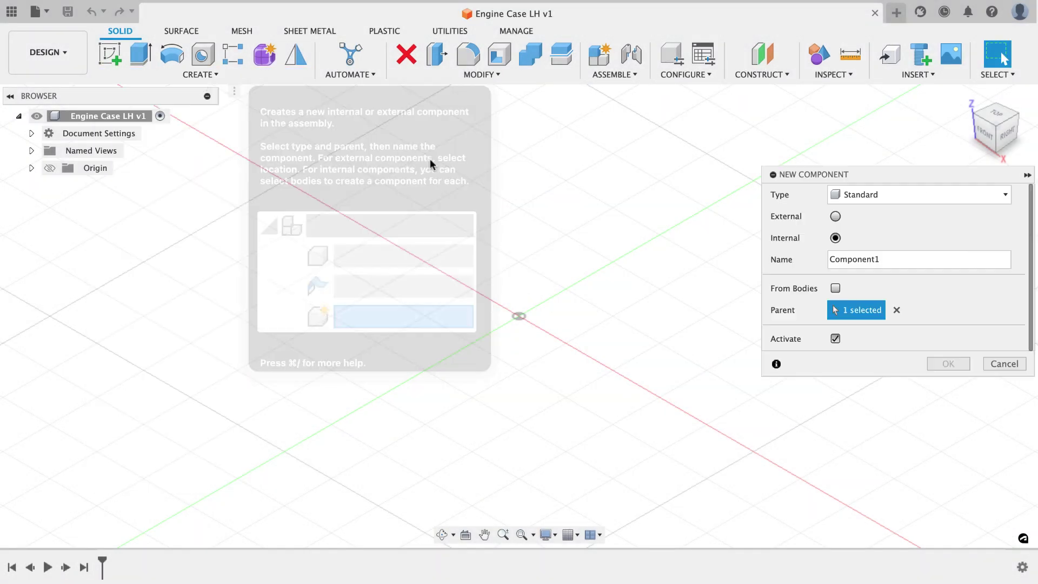
type("Case LH")
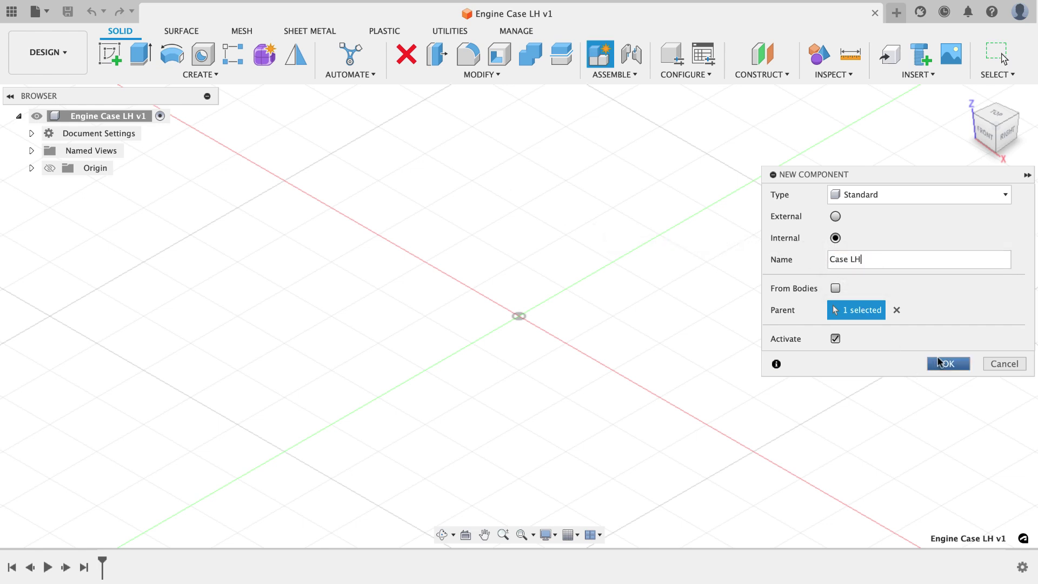
left_click(948, 364)
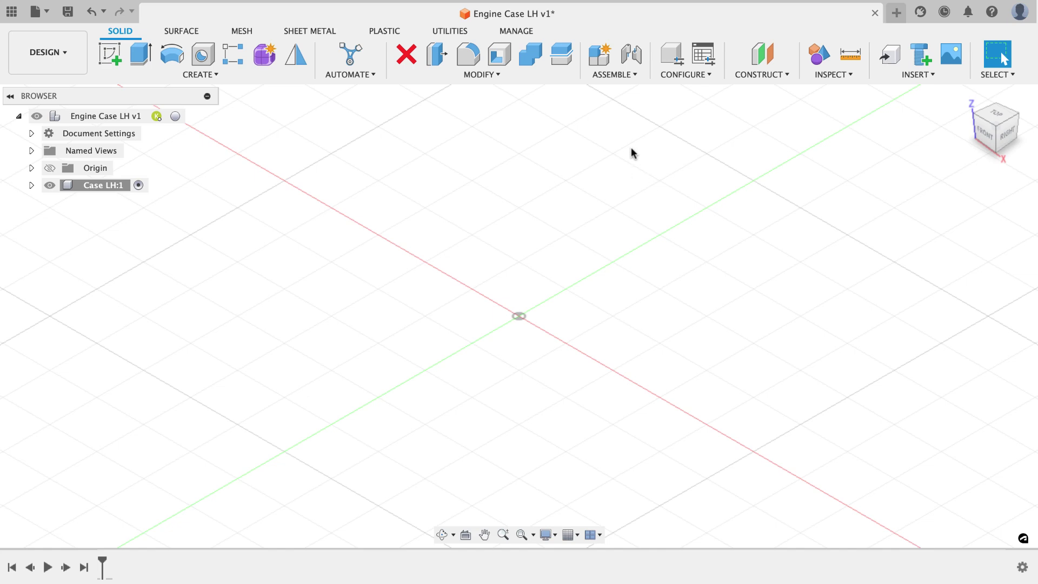
Step: Fix Case LH:1 to the Origin with a rigid as-built joint, then hide Rigid 1
left_click(622, 75)
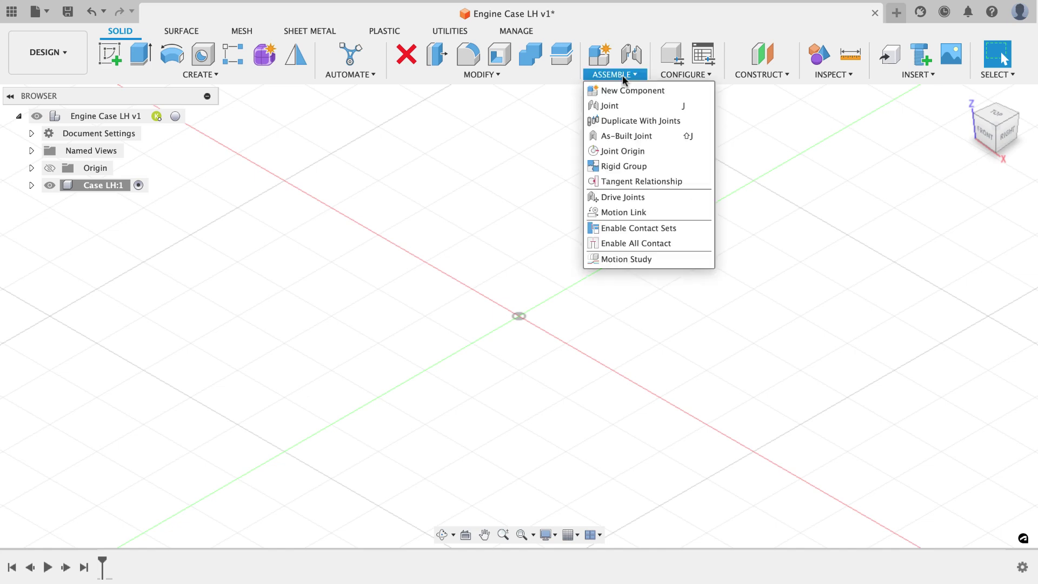
left_click(625, 136)
left_click(105, 189)
left_click(100, 170)
left_click(950, 285)
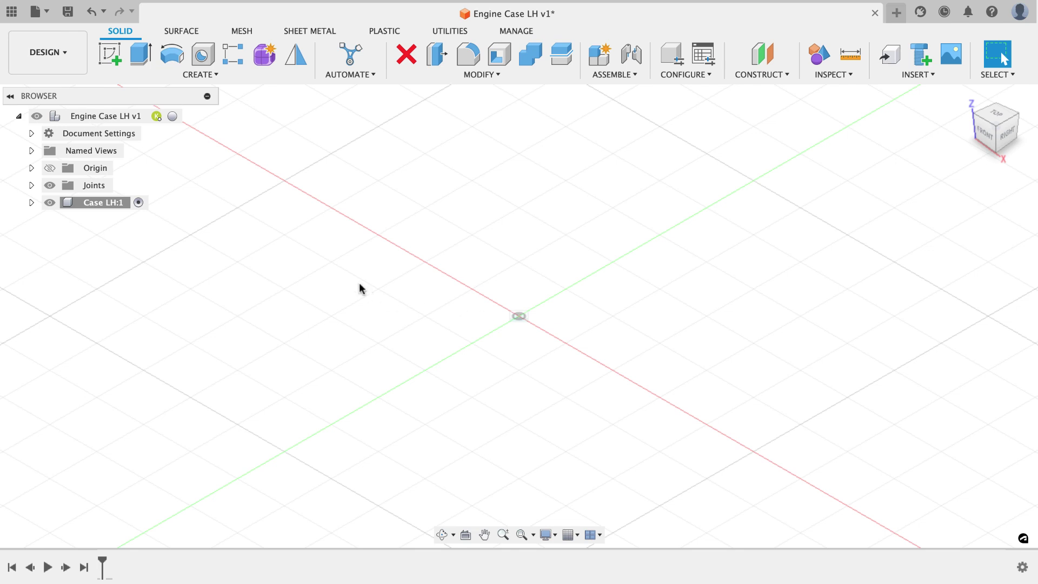
left_click(32, 185)
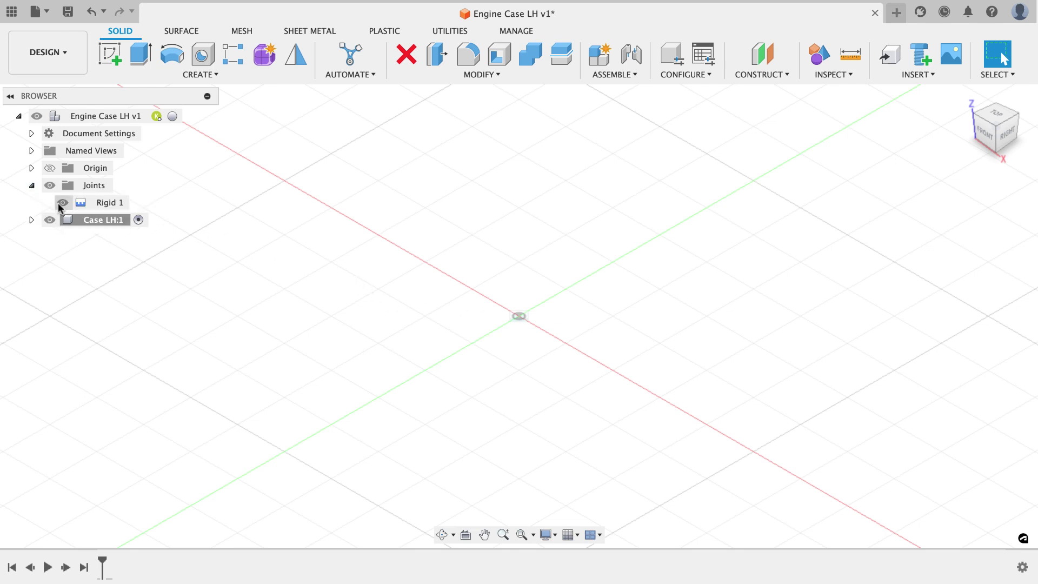
left_click(63, 202)
left_click(32, 186)
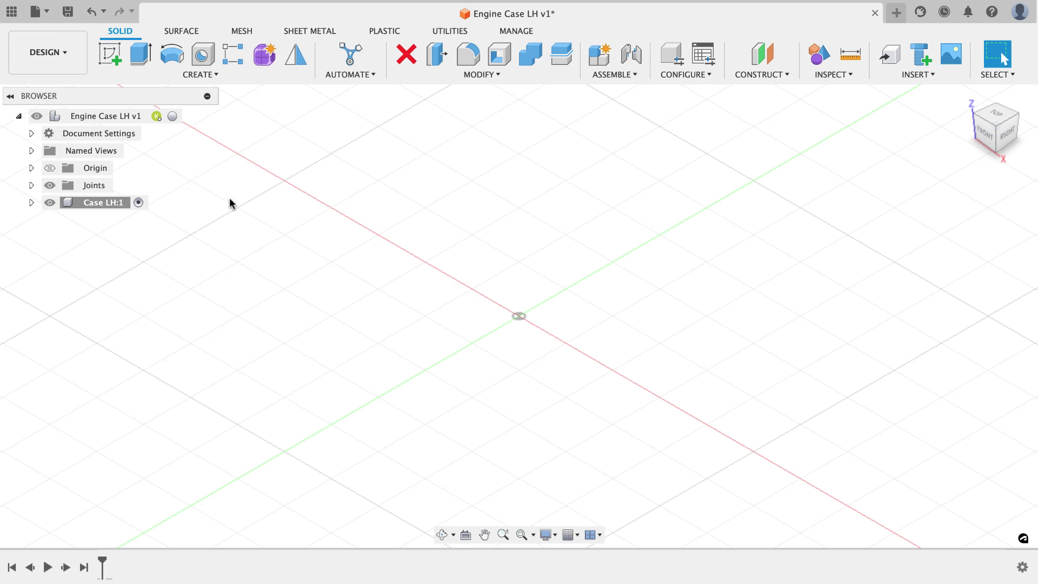
Step: On the XY plane, draw a center rectangle at the origin, 0.9375 by 2.375 in, and finish
left_click(110, 54)
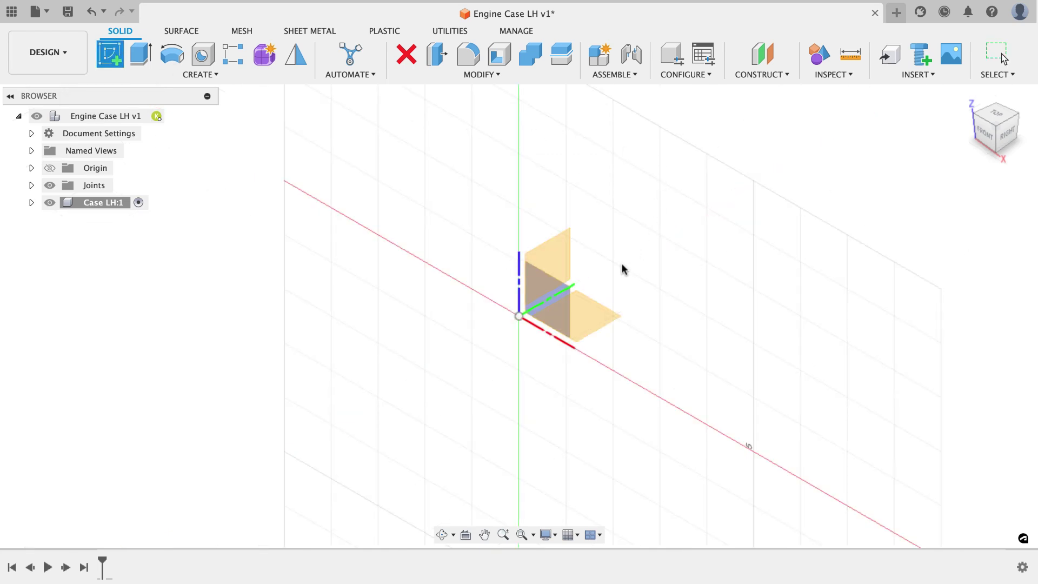
left_click(605, 303)
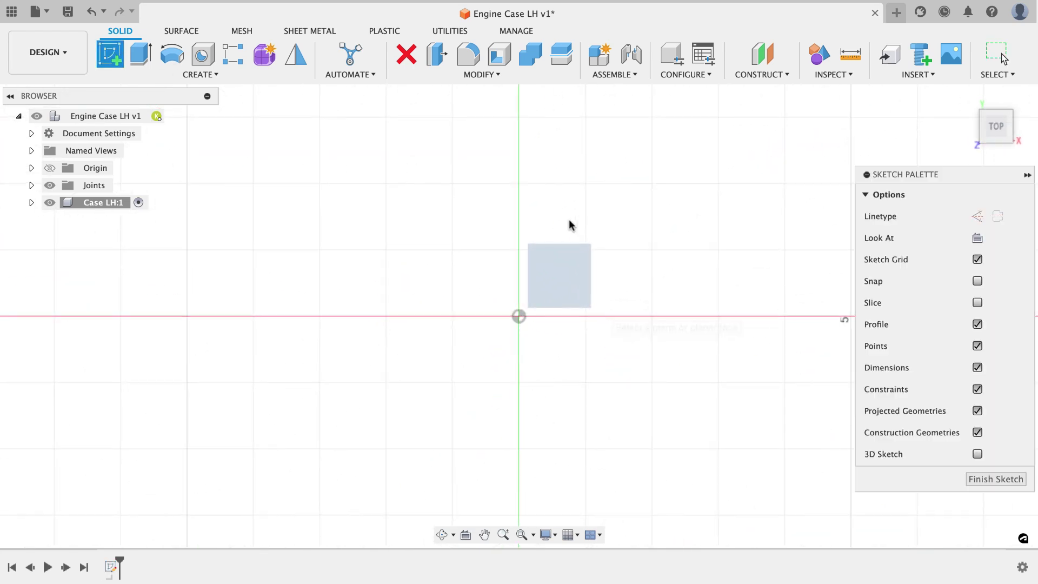
left_click(200, 76)
mouse_move(182, 107)
left_click(268, 136)
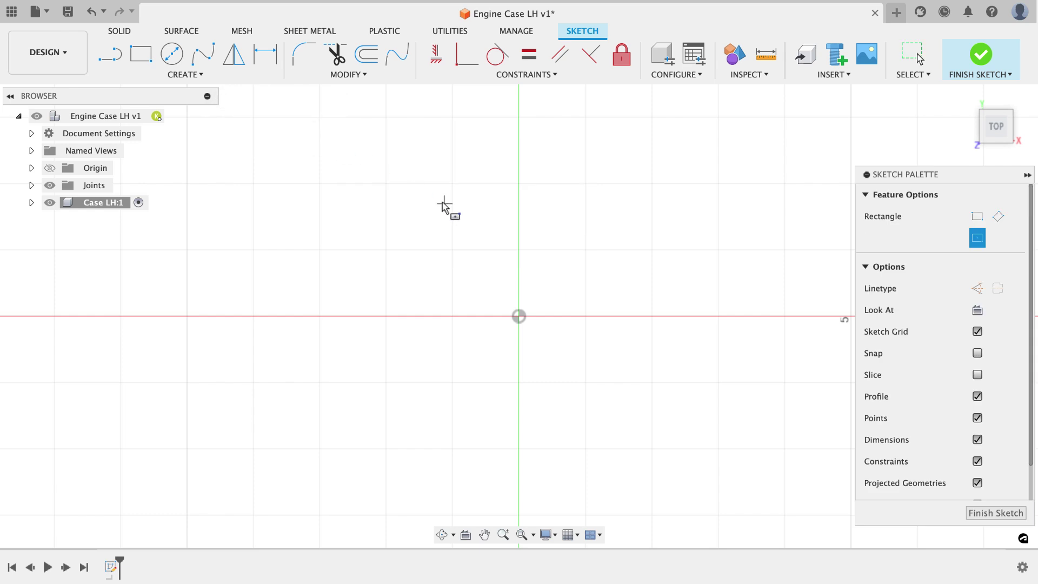
left_click(518, 316)
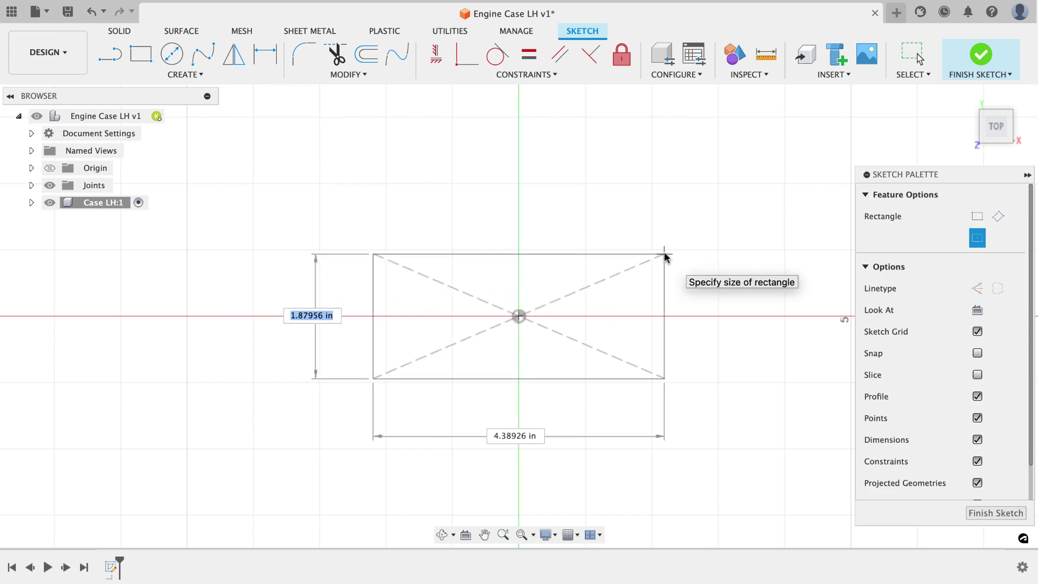
type(".9375")
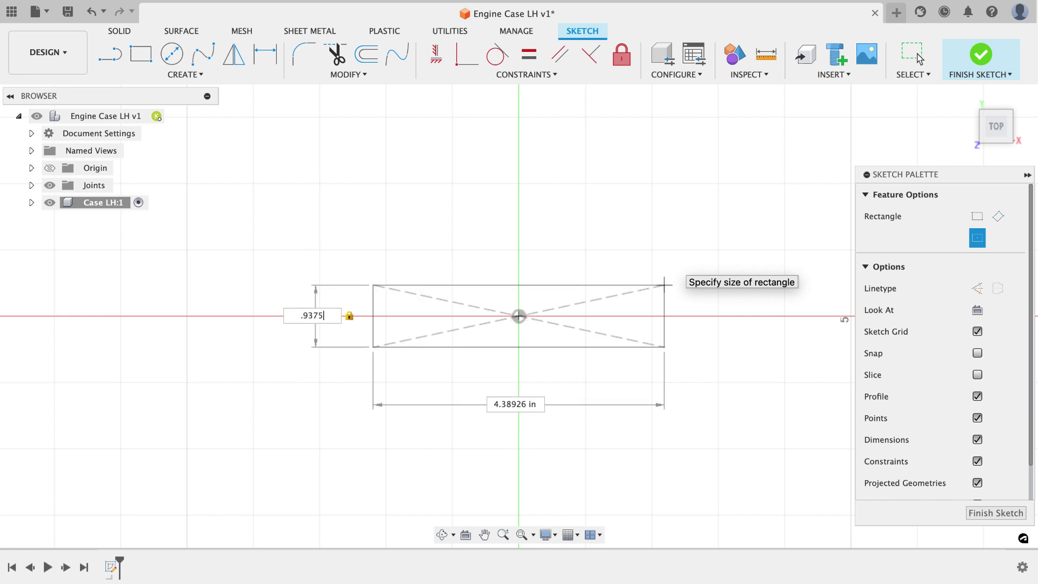
key("Tab")
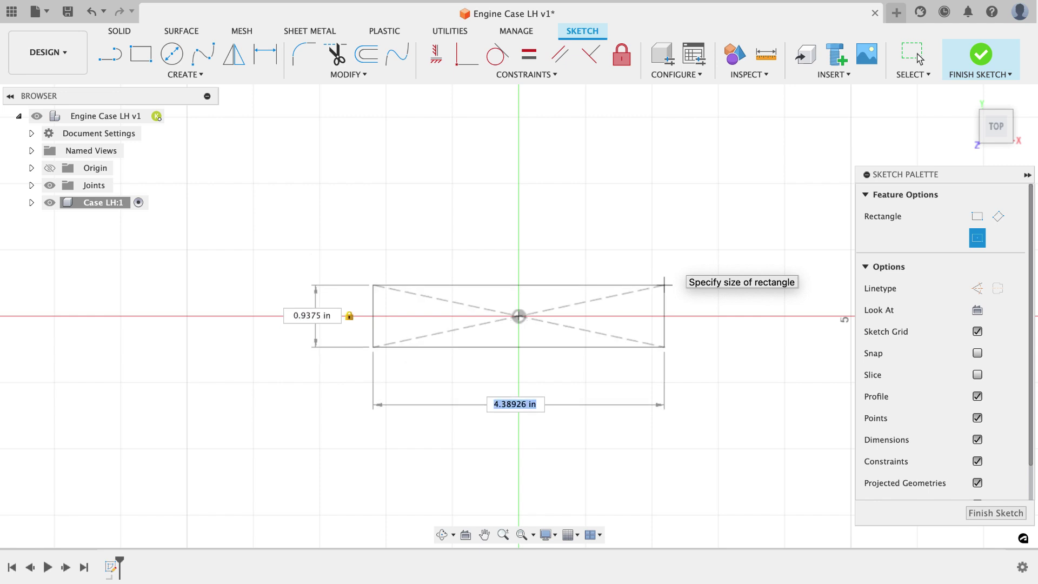
type("2.375")
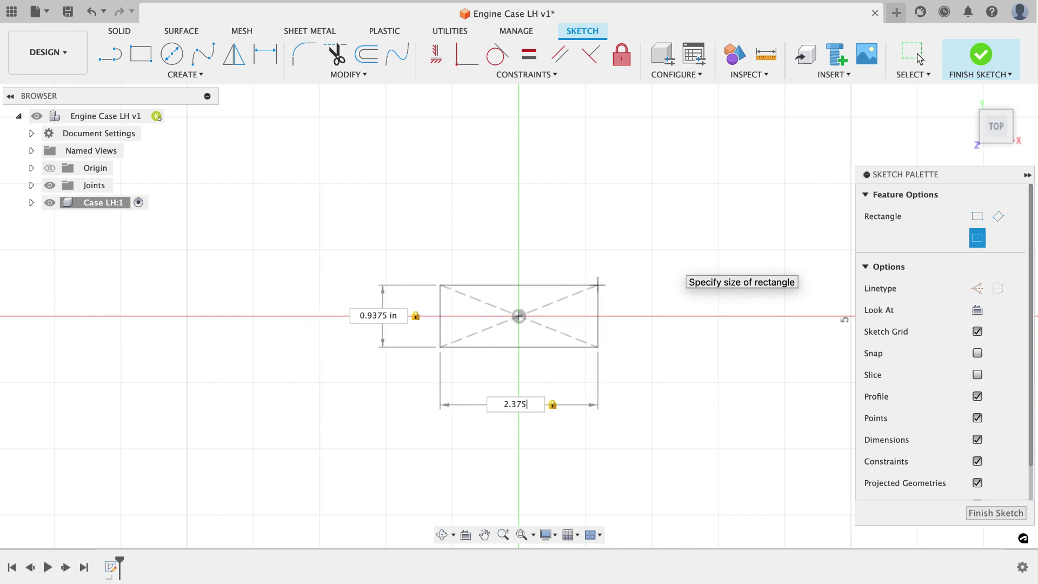
key("Return")
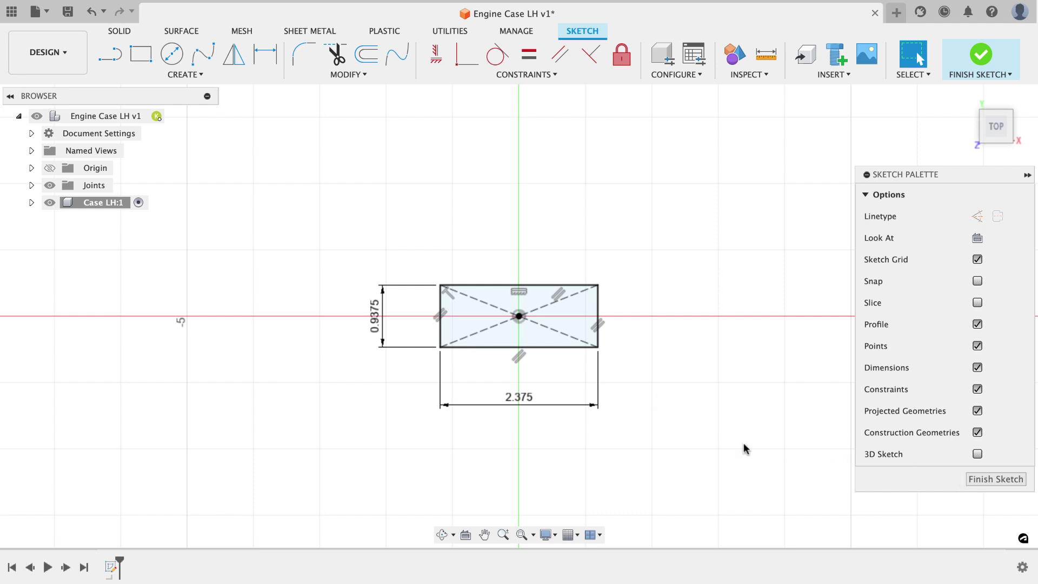
left_click(997, 479)
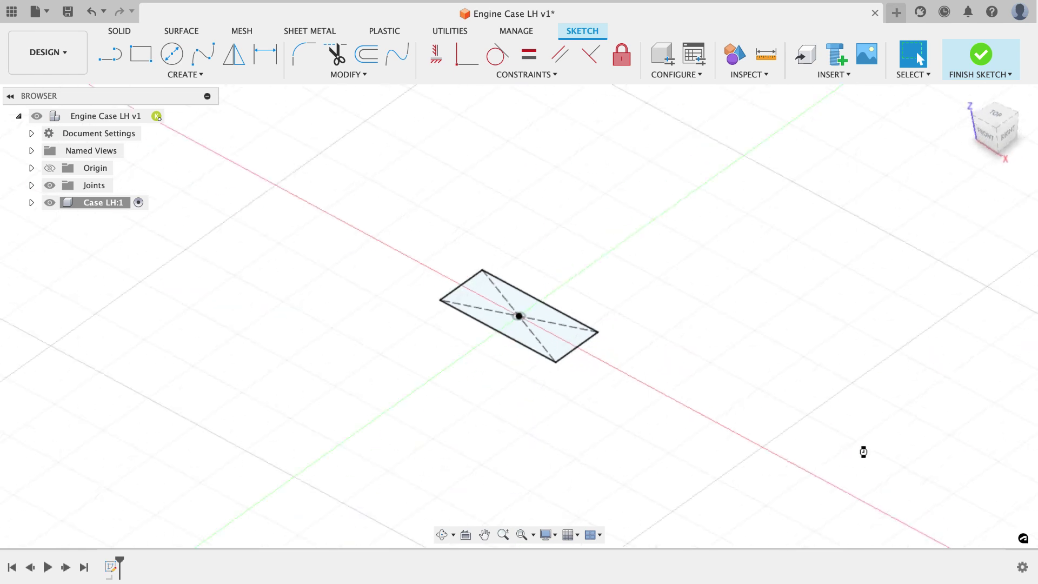
left_click(141, 55)
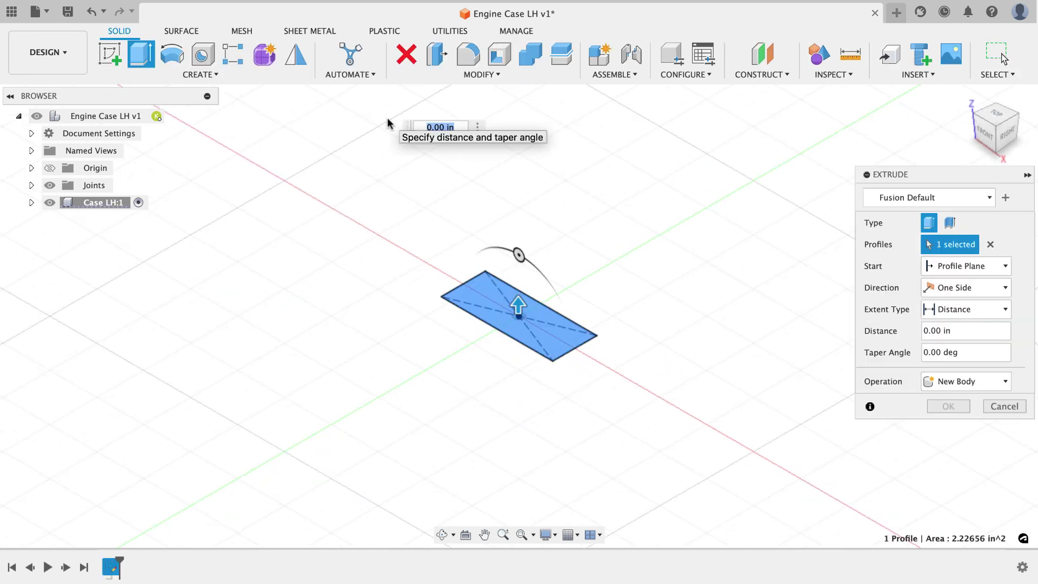
type("1.4")
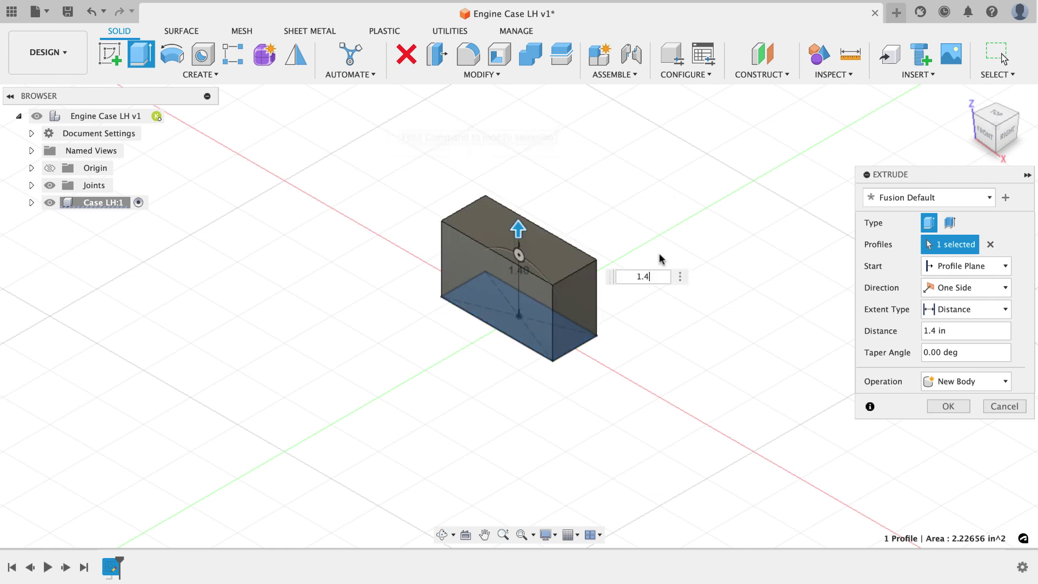
left_click(949, 406)
key("F6")
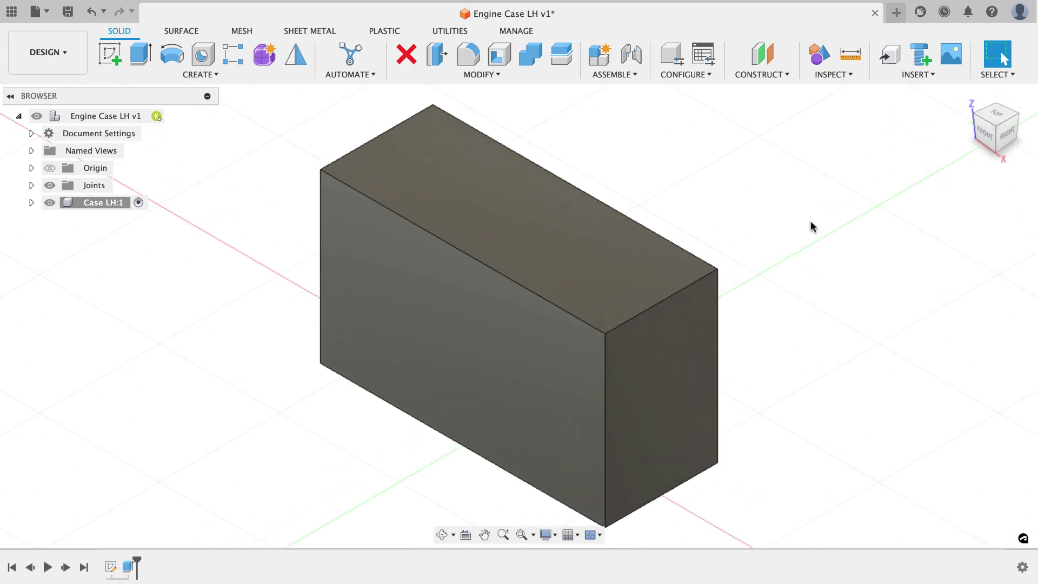
left_click(470, 54)
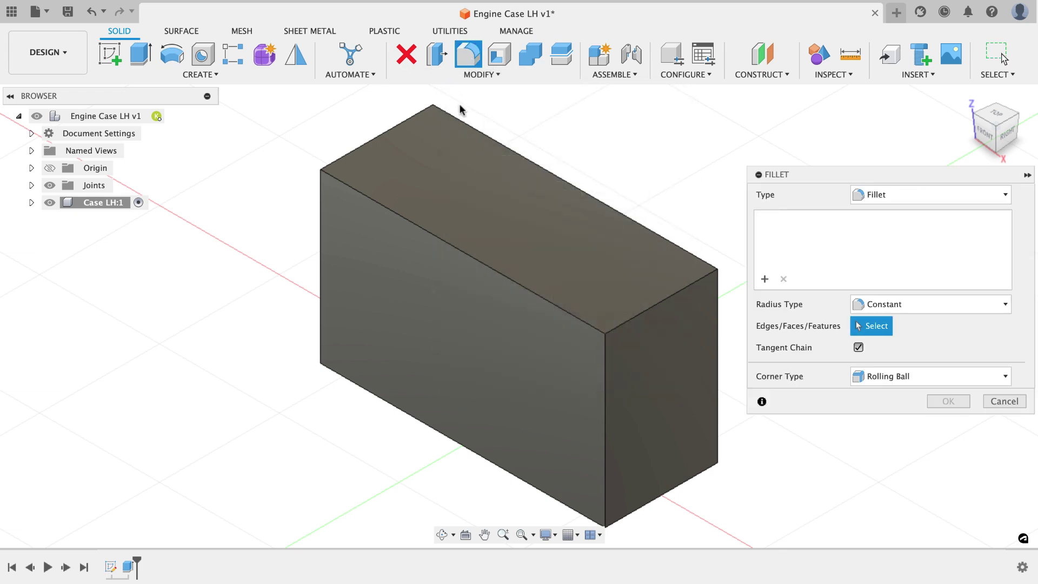
left_click(433, 139)
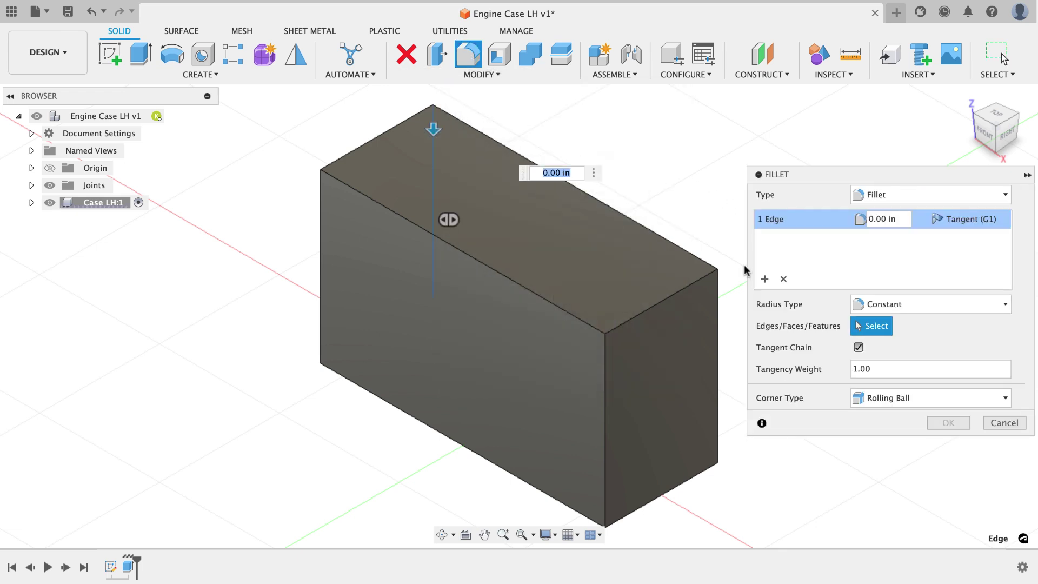
left_click(721, 301)
type(".25")
key("Return")
left_click(948, 422)
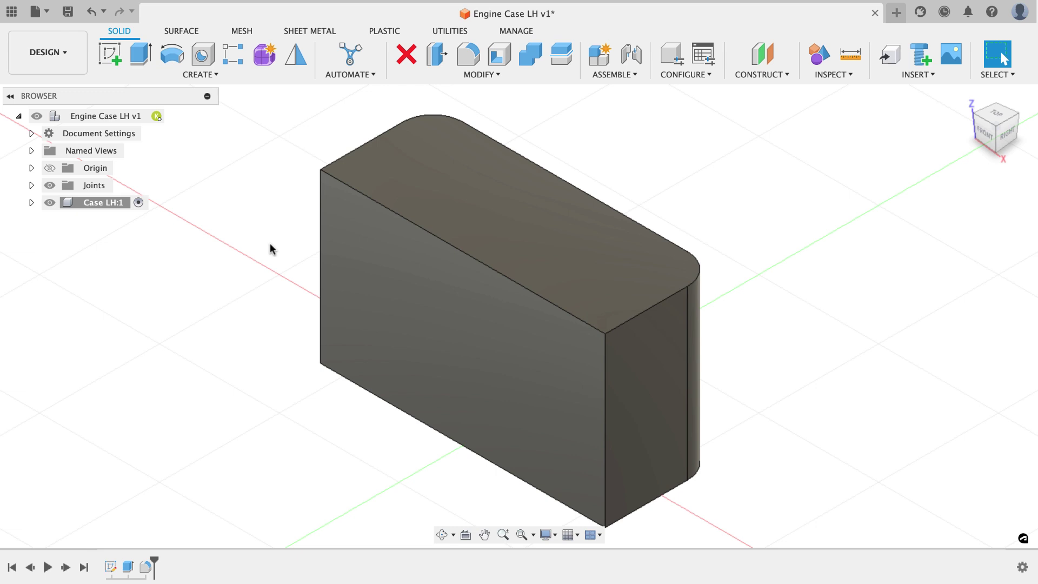
Step: On the block's front face, draw a U of two vertical lines joined by a tangent arc
left_click(116, 59)
left_click(394, 279)
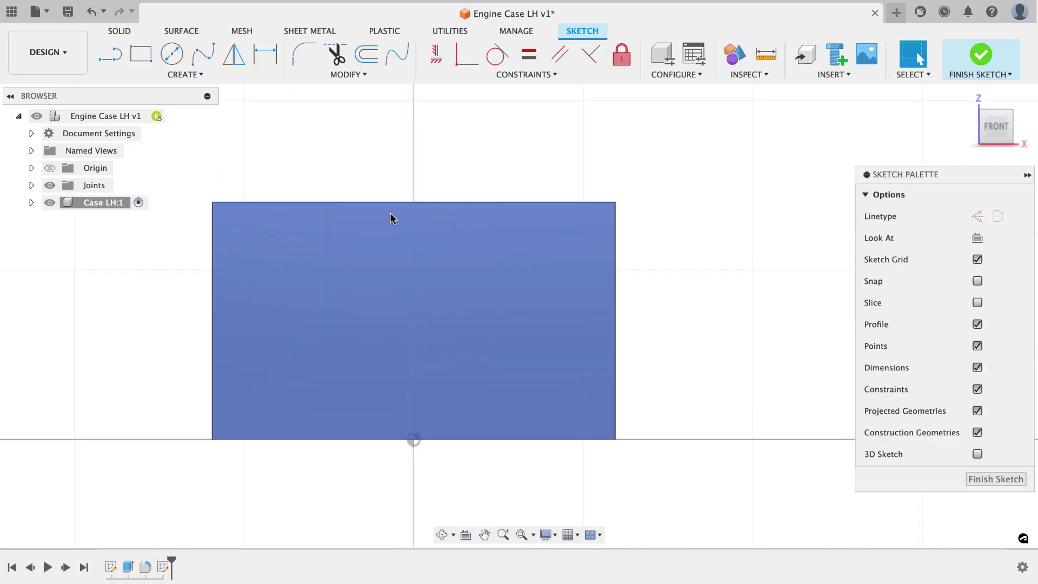
left_click(120, 61)
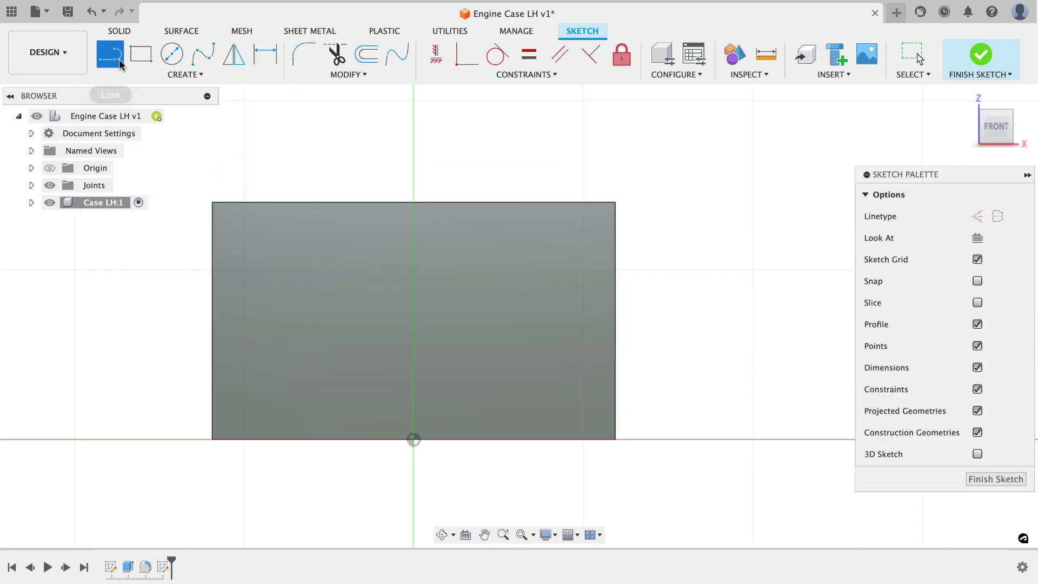
left_click(324, 203)
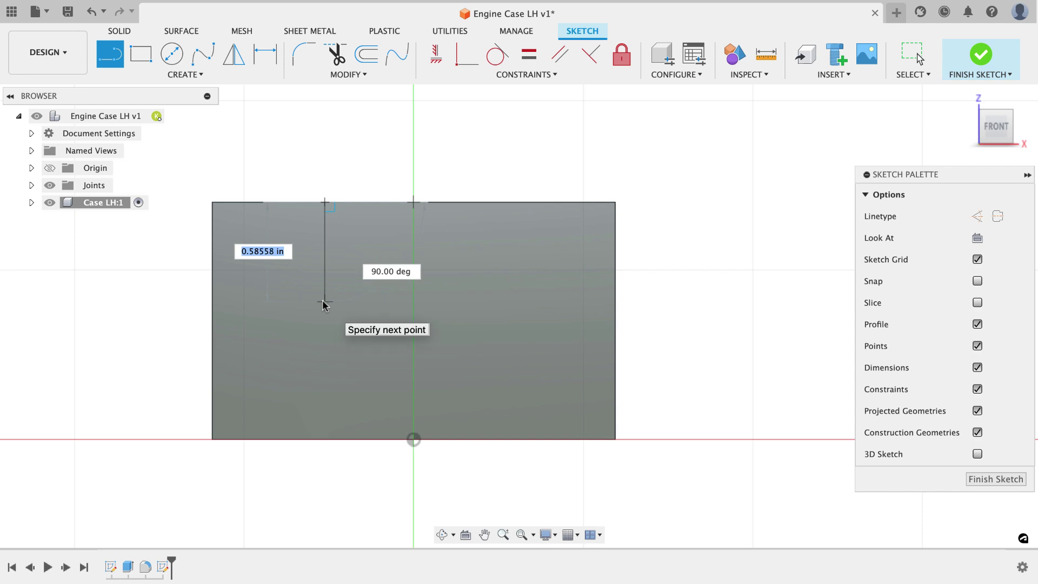
left_click(324, 302)
mouse_move(324, 302)
left_mouse_down()
mouse_move(328, 319)
mouse_move(419, 366)
mouse_move(484, 327)
left_mouse_up()
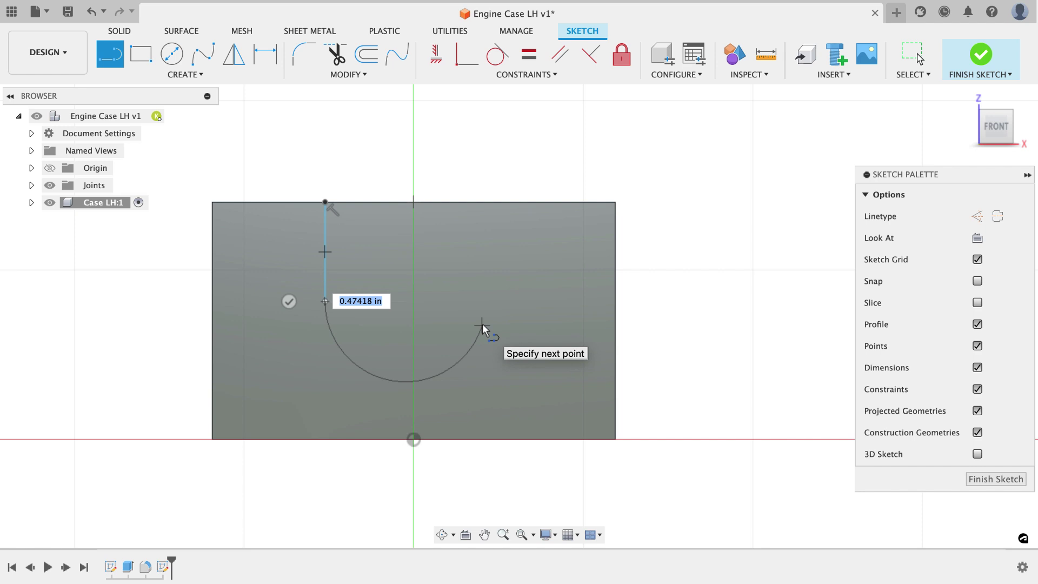
left_click_drag(483, 329, 483, 326)
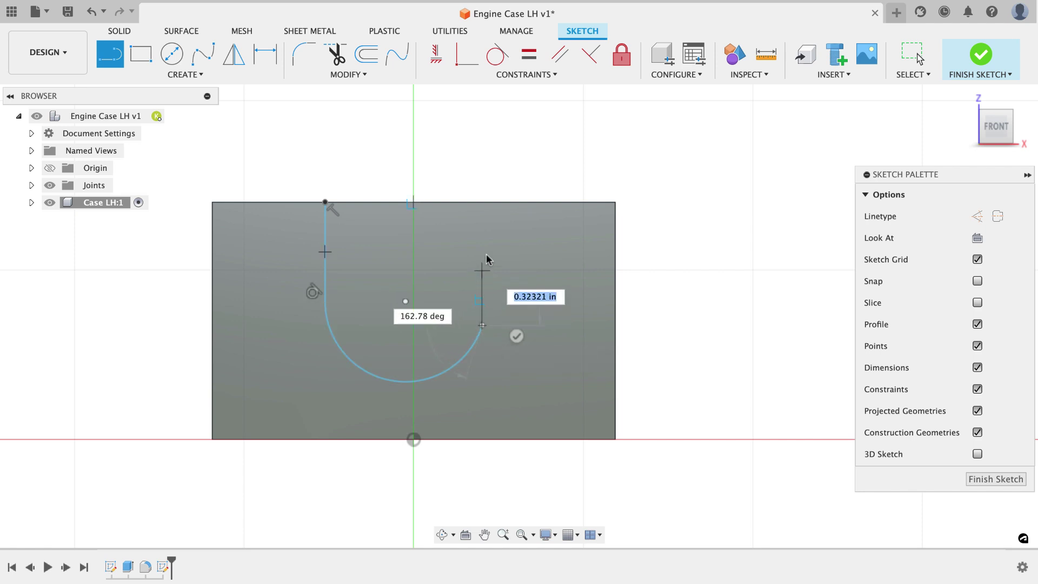
double_click(486, 208)
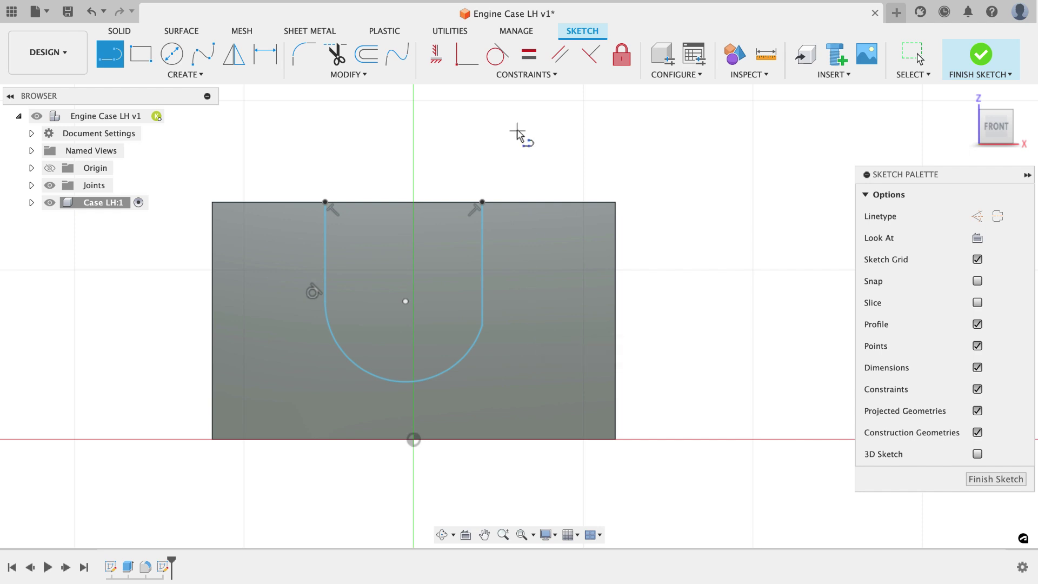
Step: Make the right line tangent to the arc and align the arc centre vertically with the origin
left_click(498, 57)
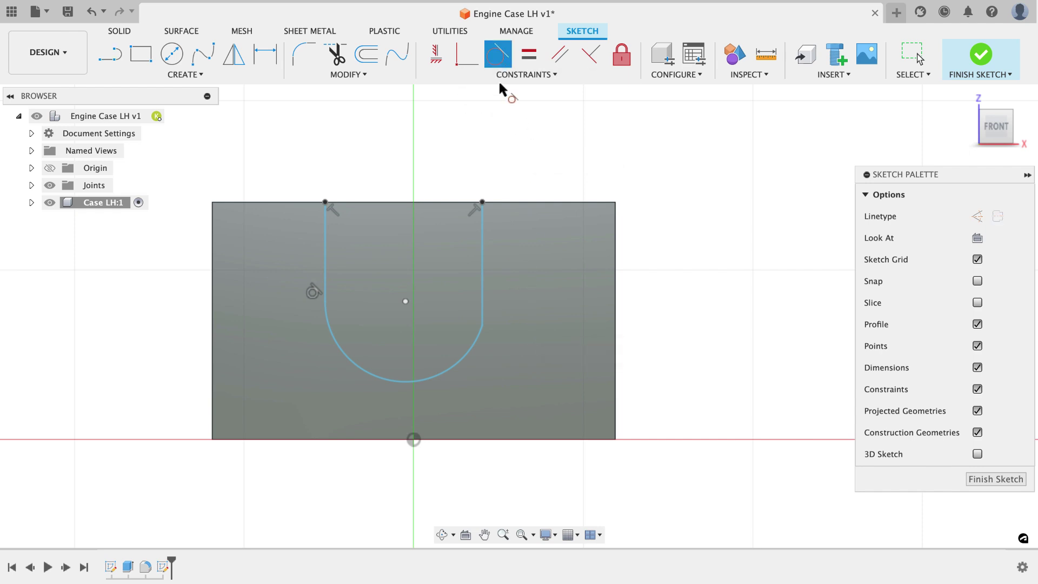
left_click(482, 238)
left_click(481, 334)
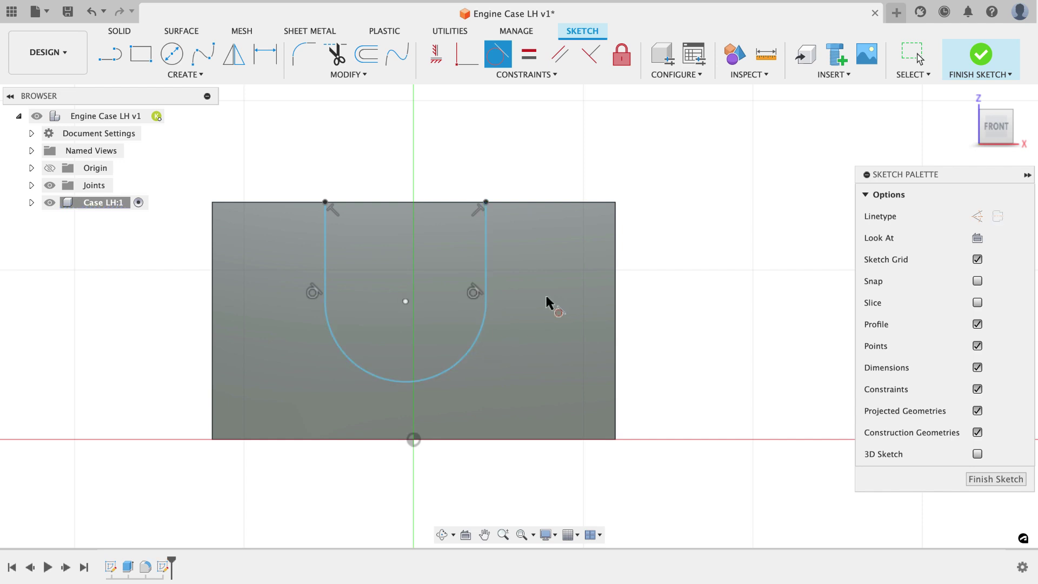
key("Escape")
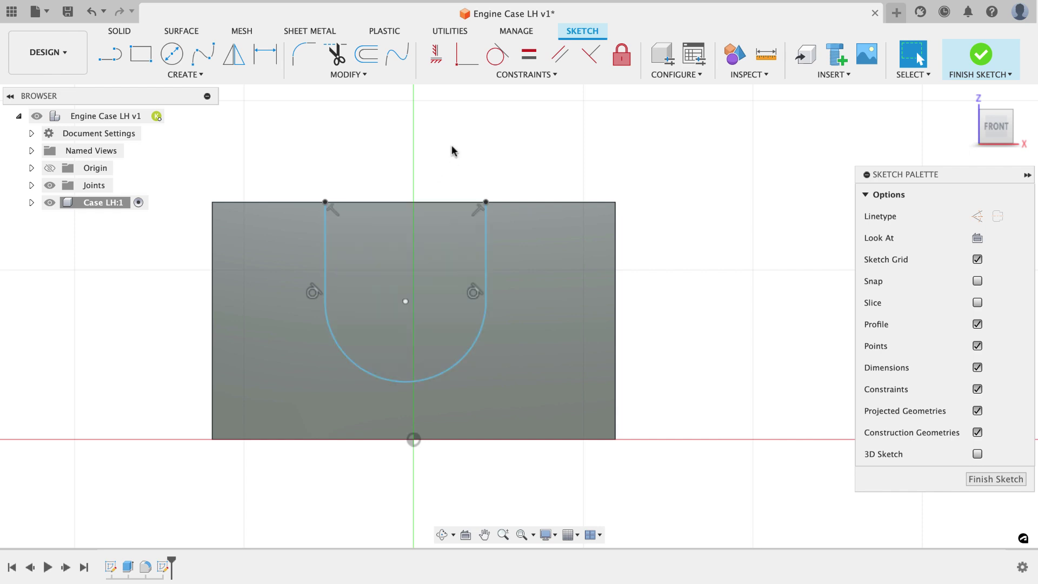
left_click(439, 56)
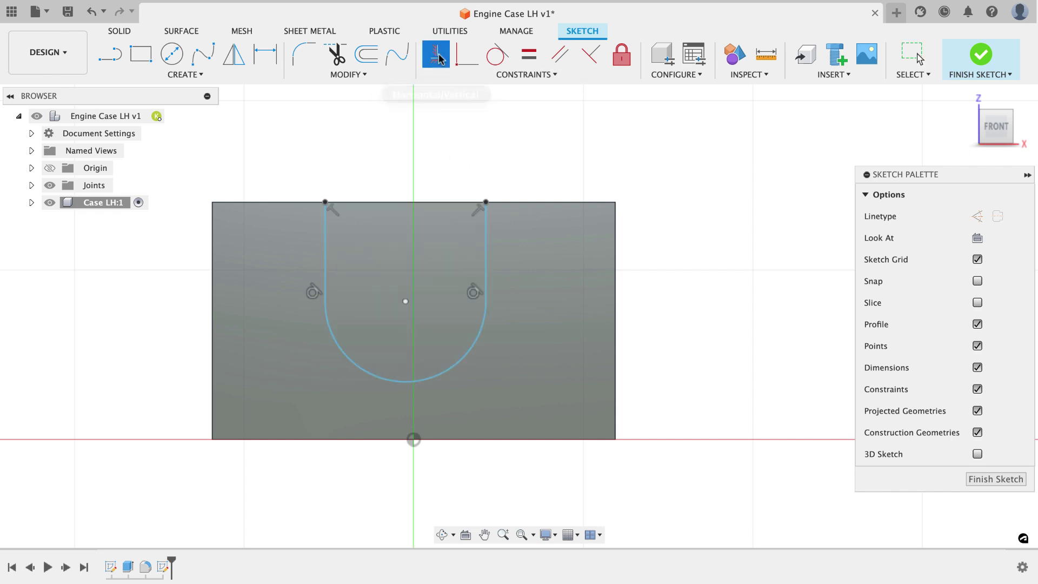
left_click(405, 301)
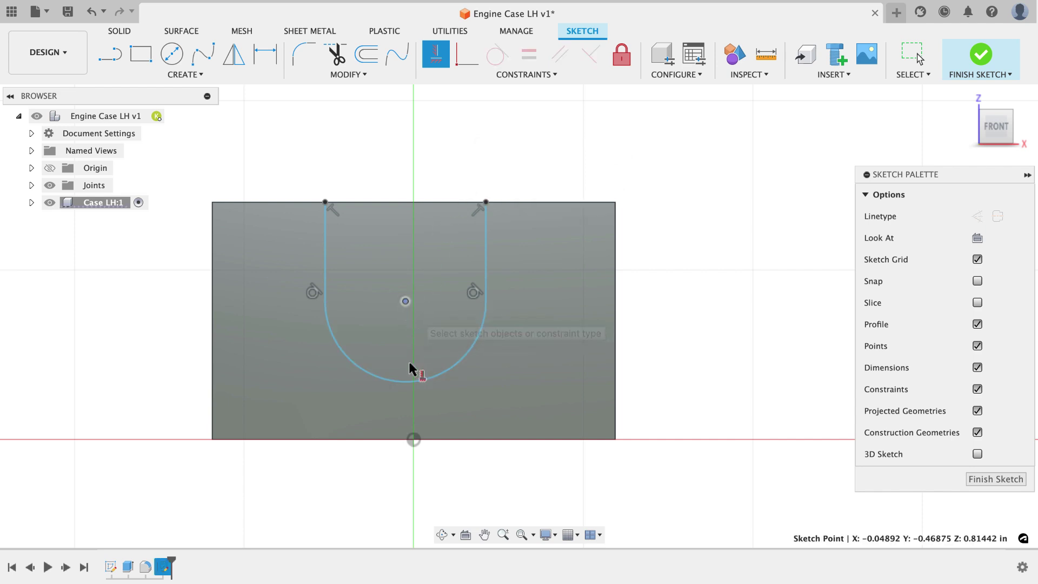
left_click(414, 439)
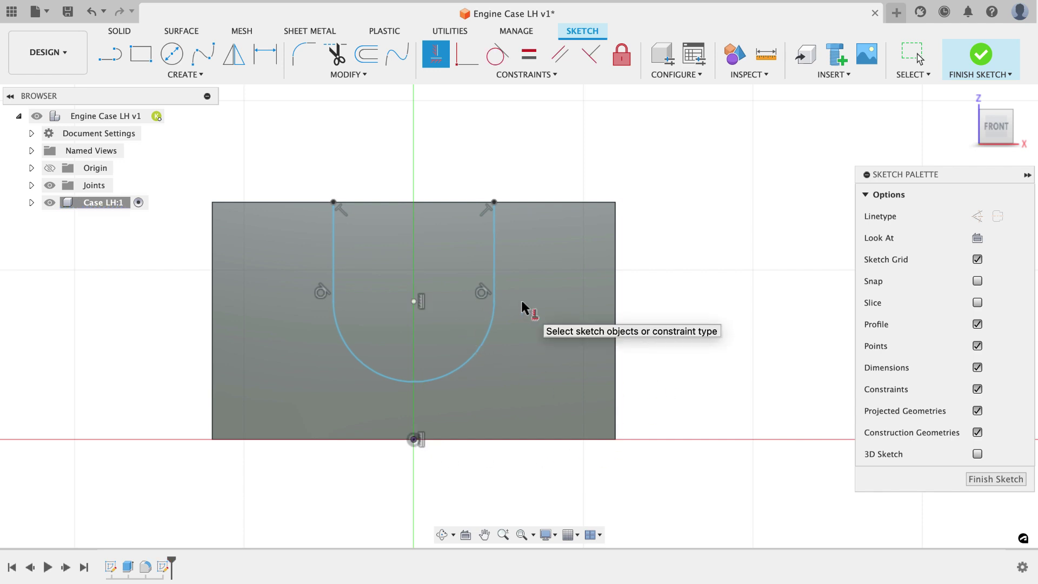
key("Escape")
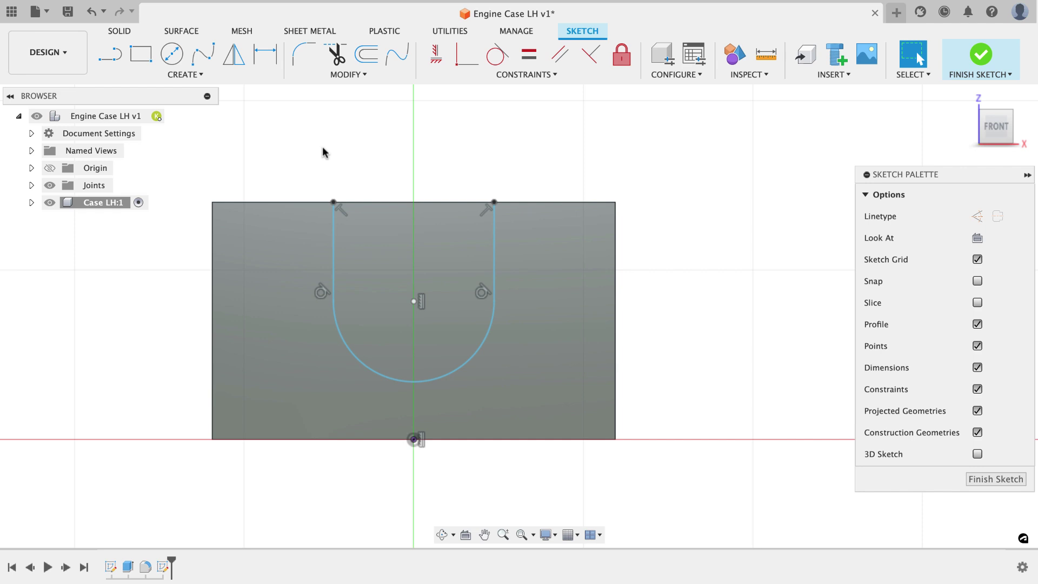
Step: Dimension the arc's bottom tangent 0.0875 in above the block's base edge
left_click(270, 55)
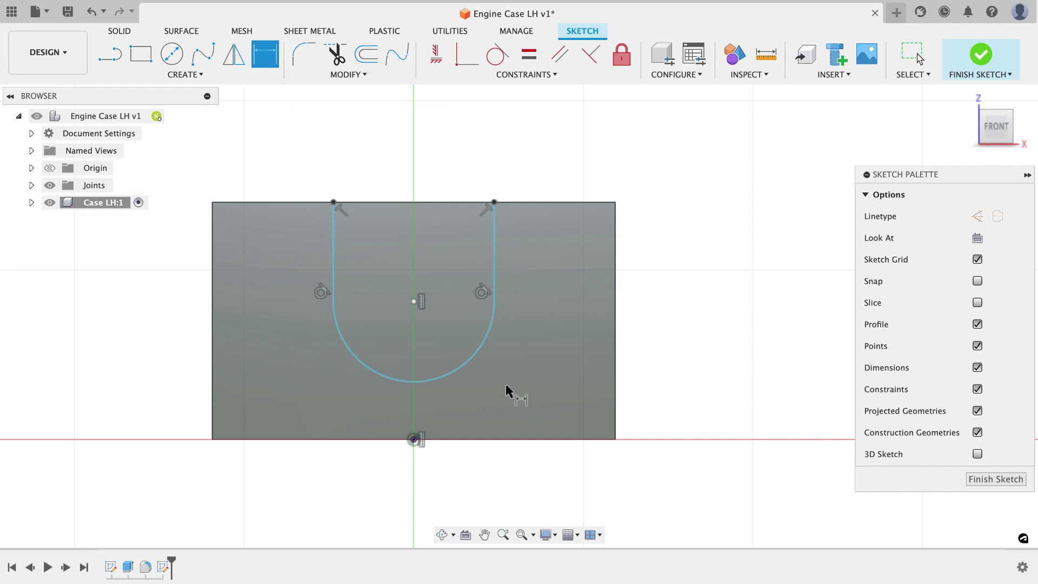
left_click(478, 440)
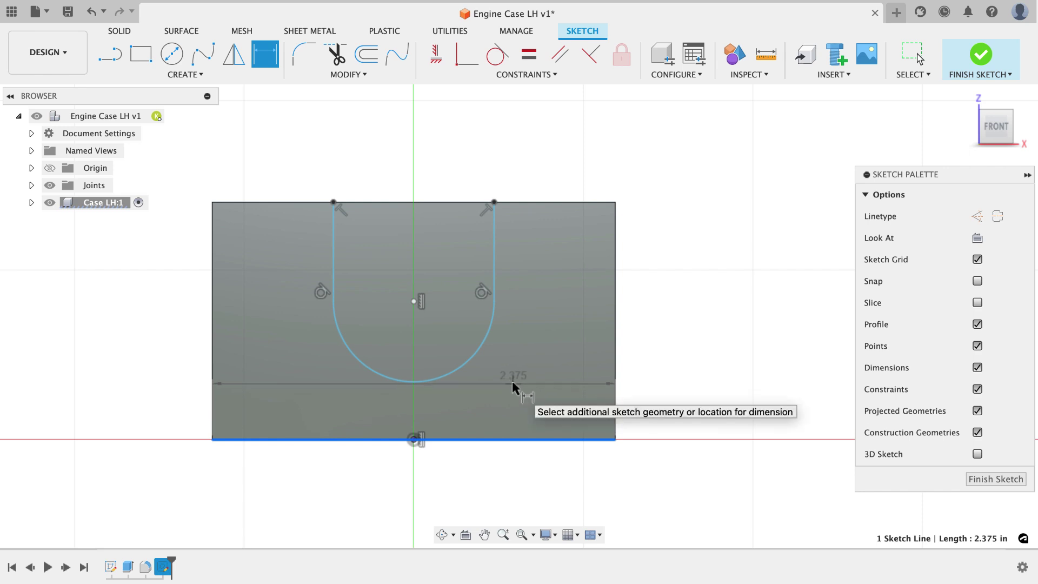
right_click(512, 382)
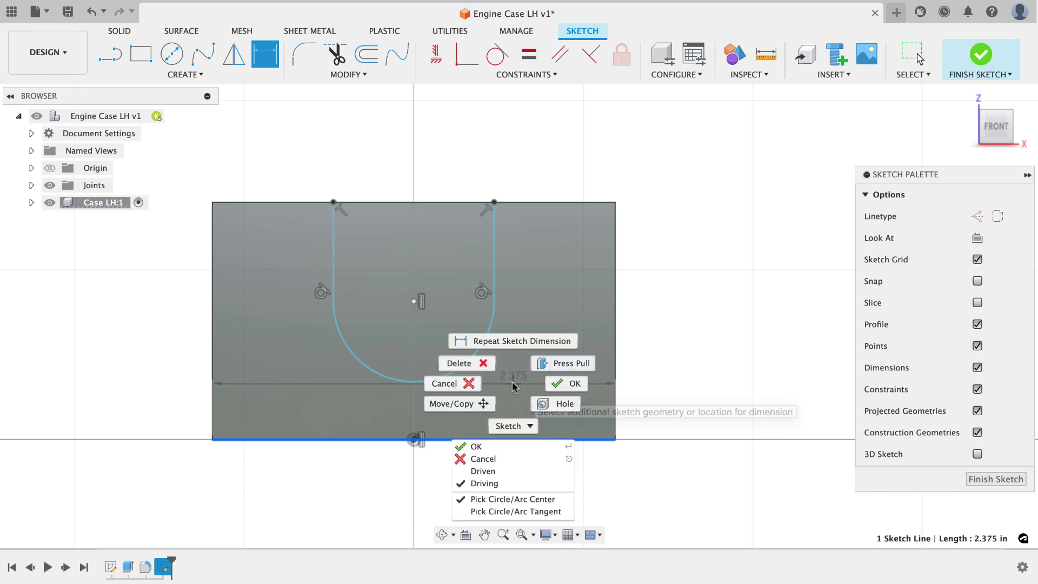
left_click(521, 511)
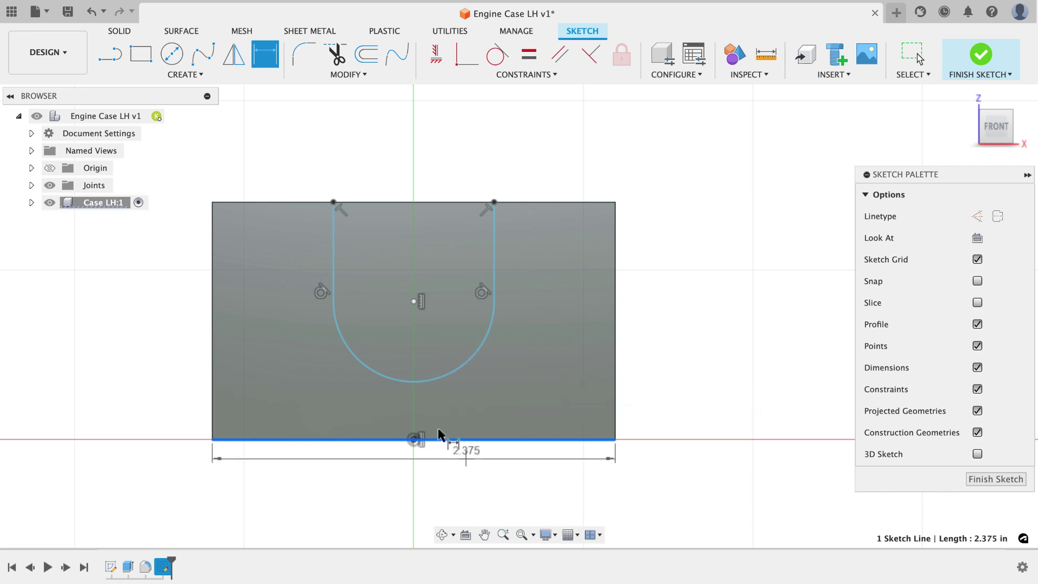
left_click(417, 384)
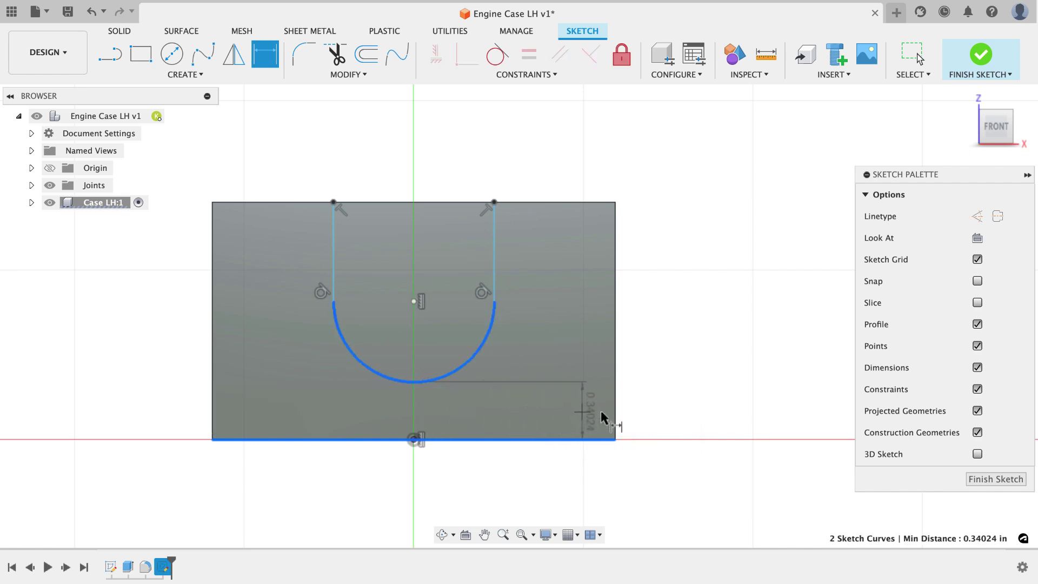
left_click(669, 417)
type(".0875")
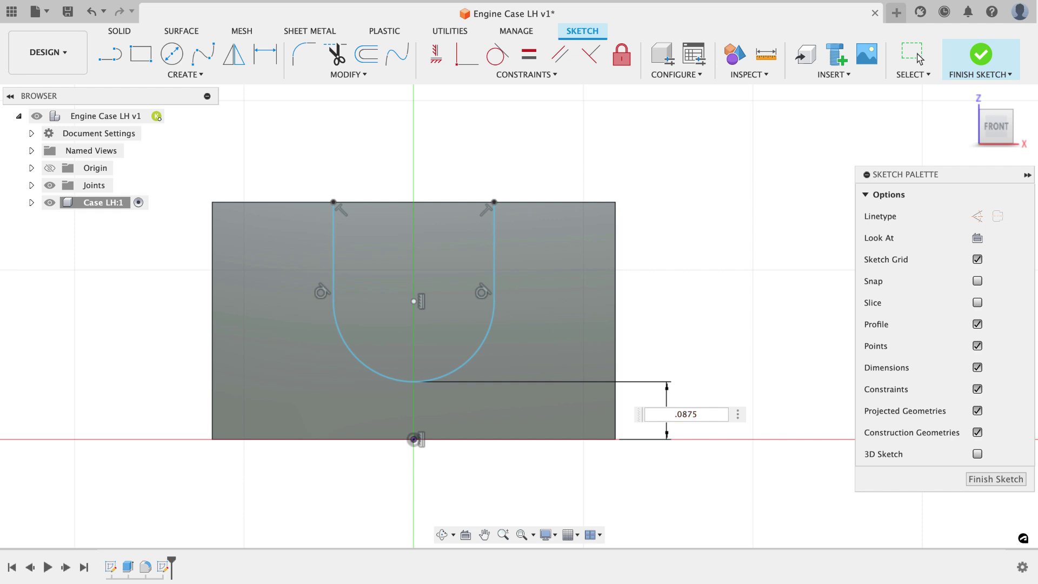
key("Return")
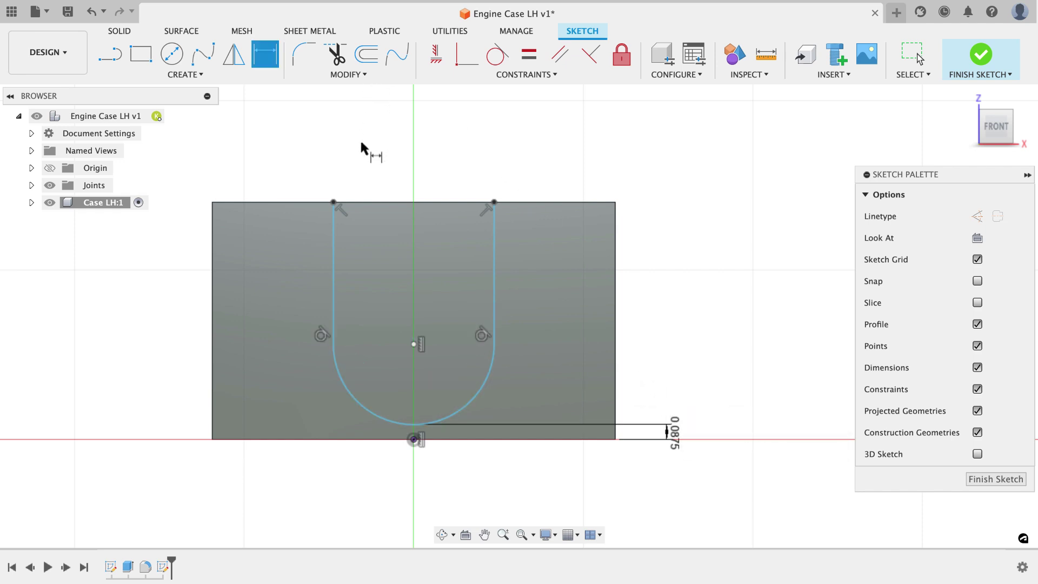
Step: Set the distance between the U's two vertical sides to 1.375 in
left_click(335, 226)
left_click(494, 241)
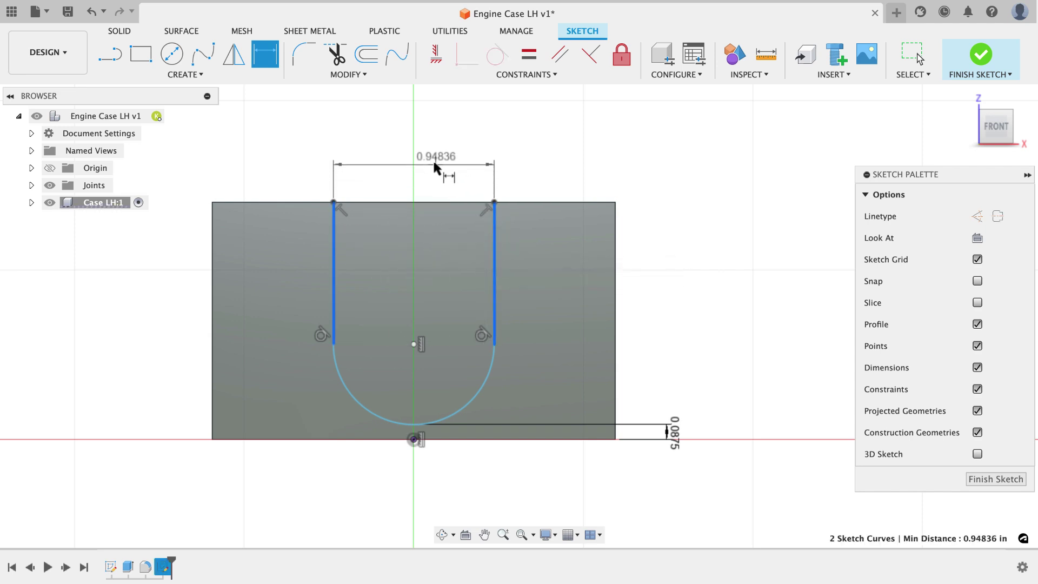
left_click(415, 162)
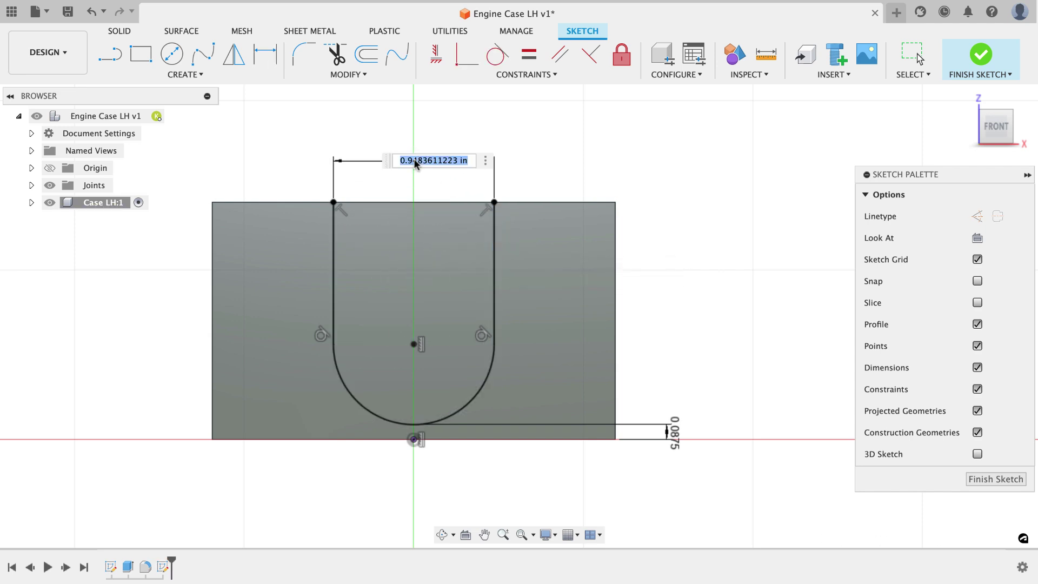
type("1.375")
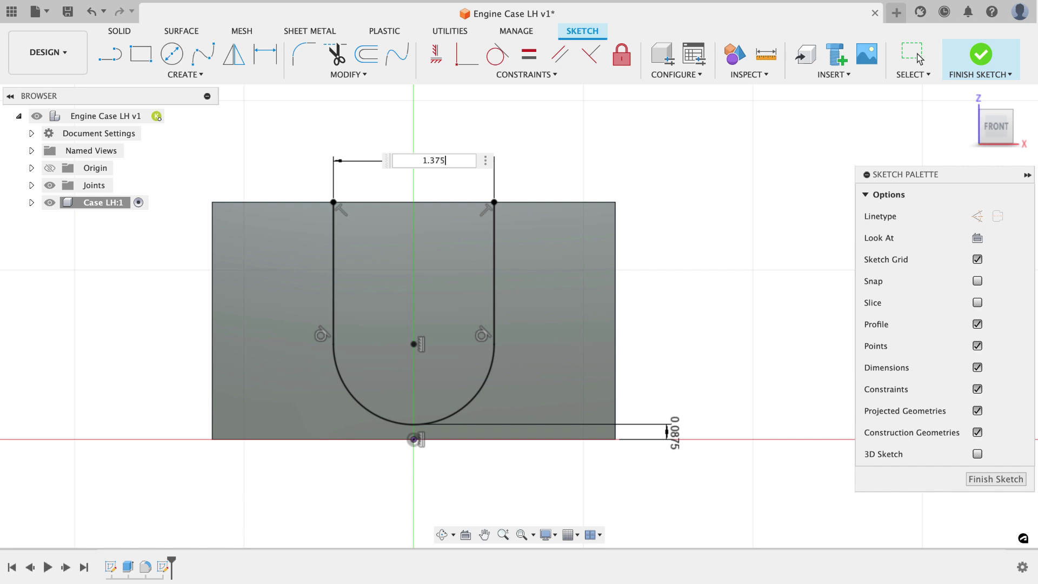
key("Return")
key("Escape")
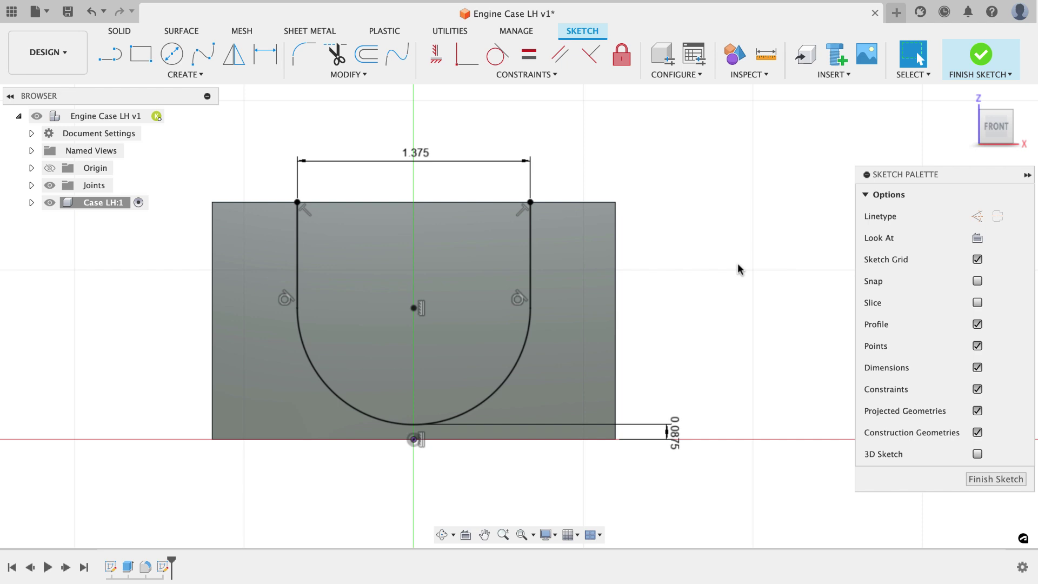
Step: Extrude the U profile -0.5 in as a cut into the block's front face
left_click(1003, 481)
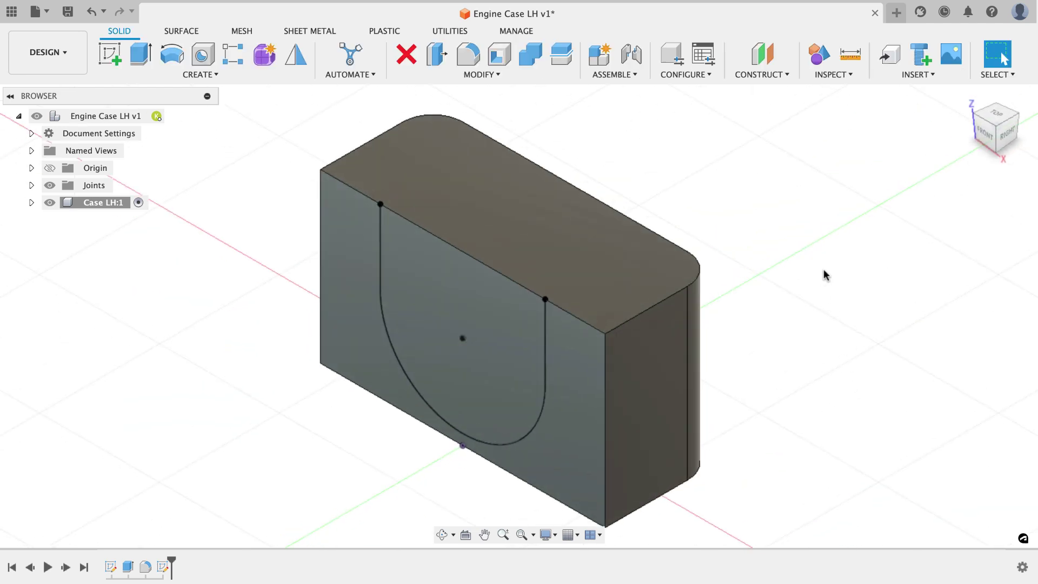
left_click(141, 54)
left_click(448, 306)
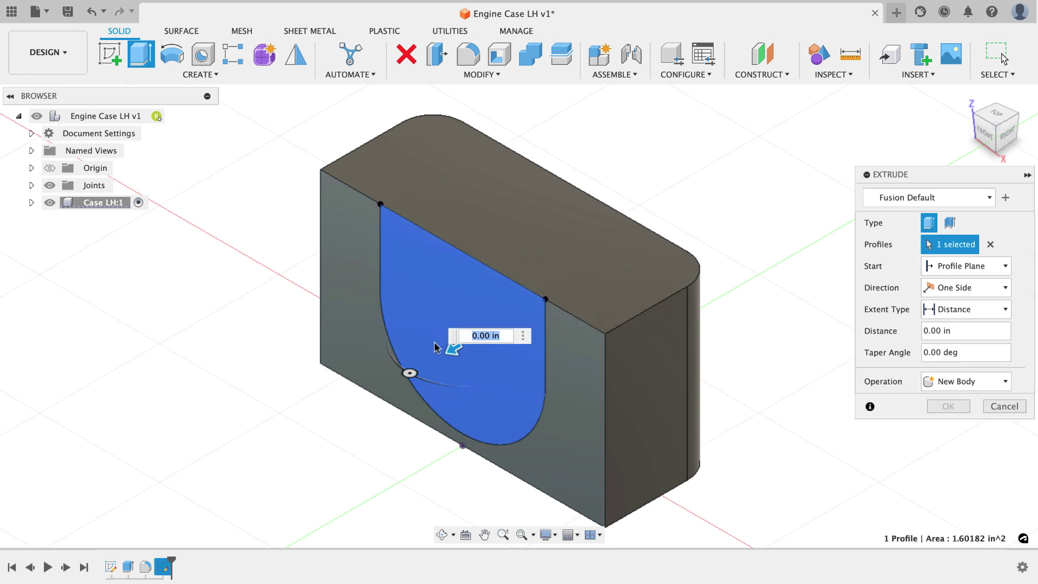
left_click_drag(414, 366, 496, 338)
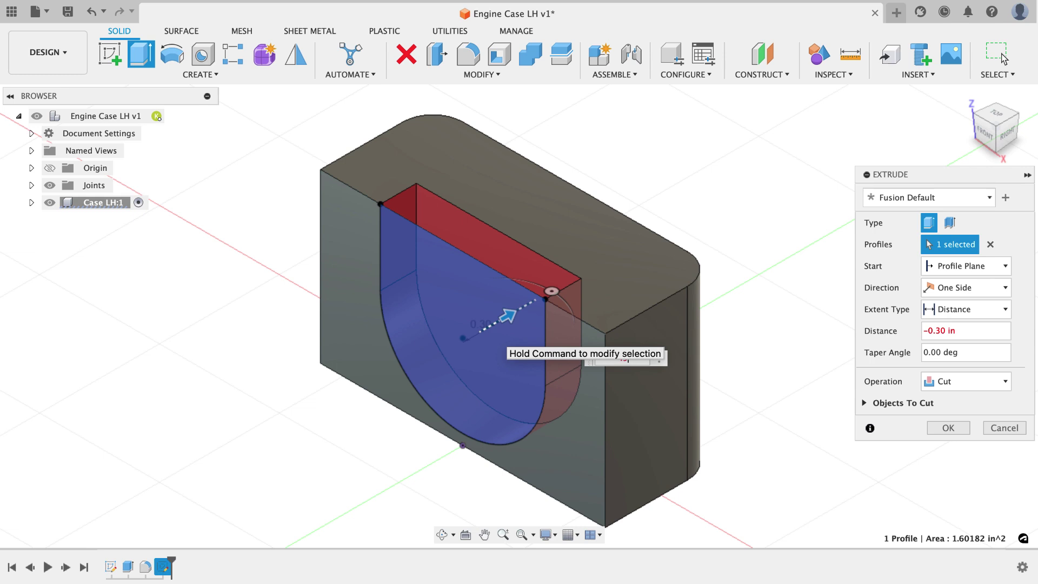
type("5")
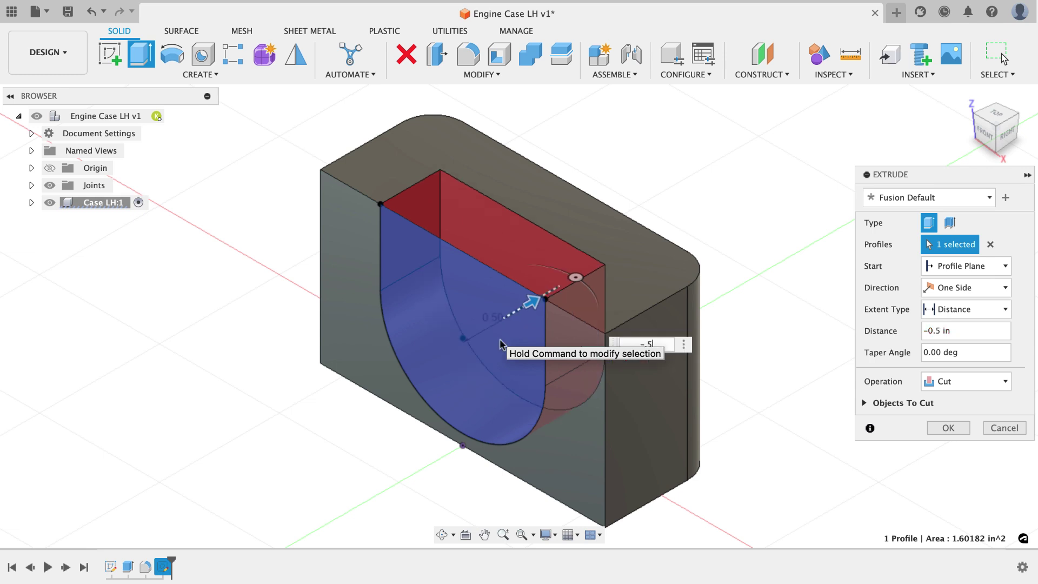
left_click(943, 428)
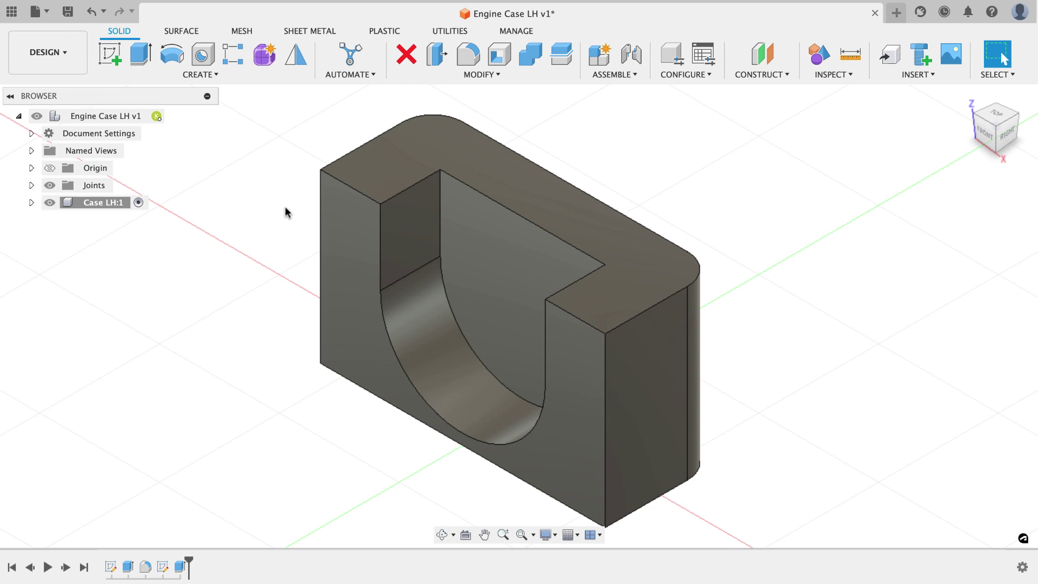
Step: Start a sketch on the front face and place two points, one above the other
left_click(110, 54)
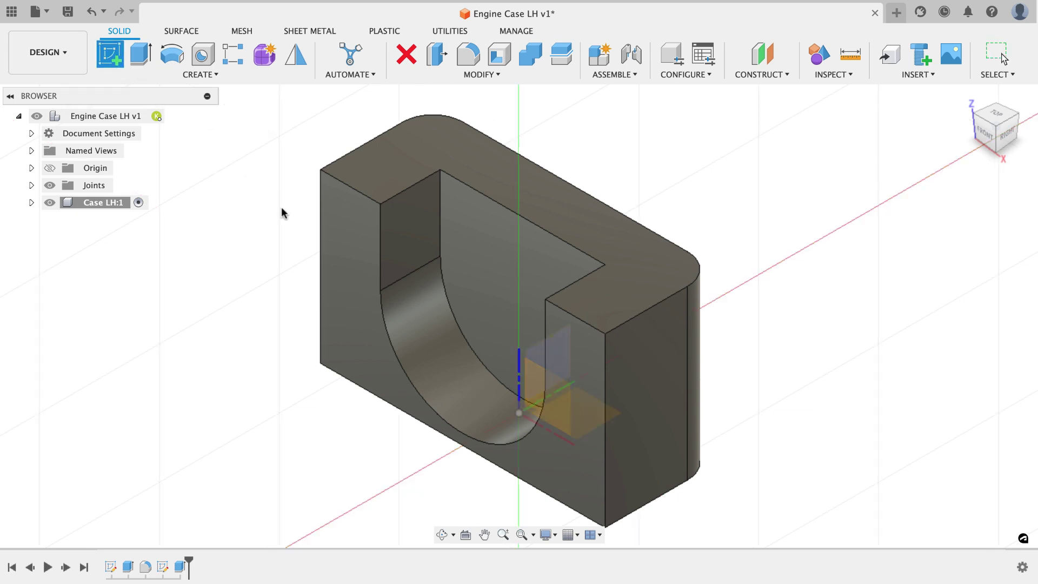
left_click(345, 246)
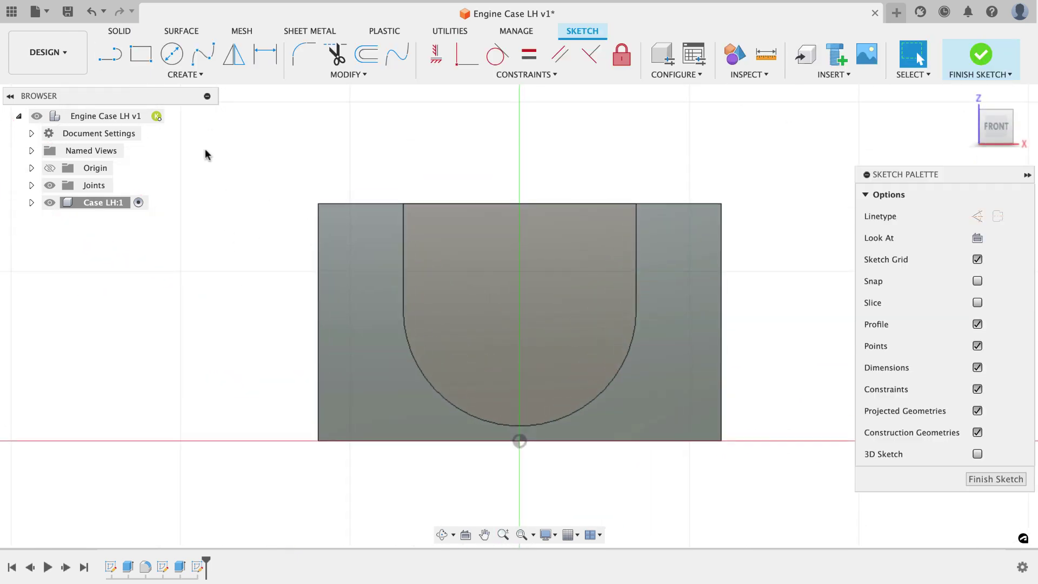
left_click(186, 73)
left_click(163, 218)
left_click(358, 286)
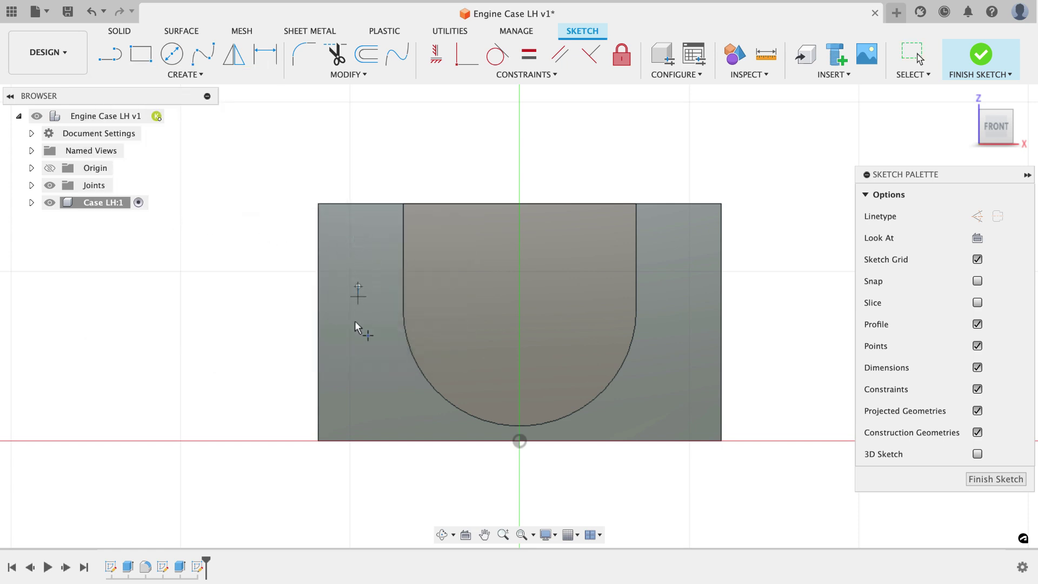
left_click(351, 365)
key("Escape")
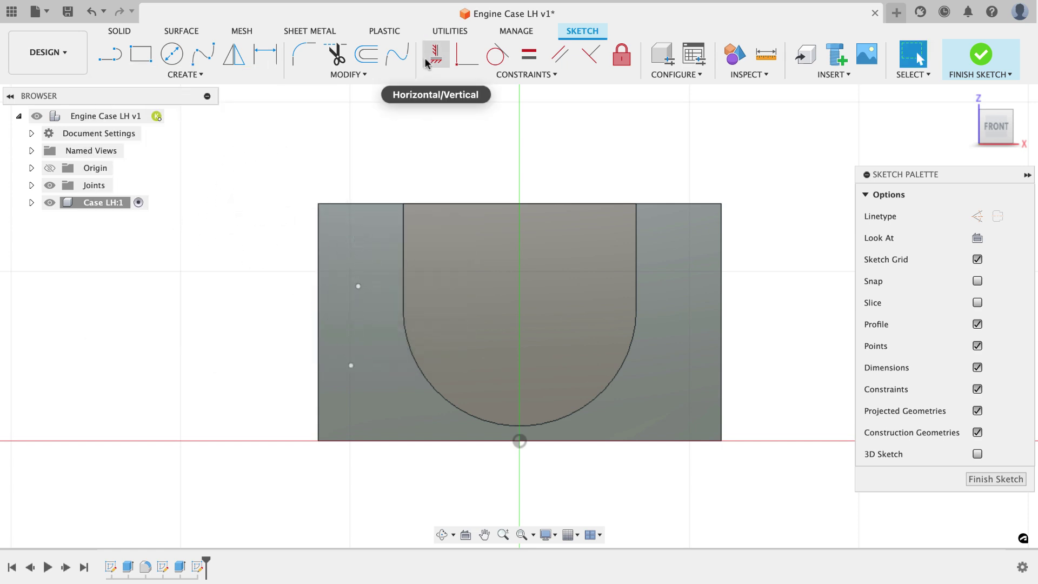
Step: Constrain the two sketch points to be vertically aligned
left_click(428, 55)
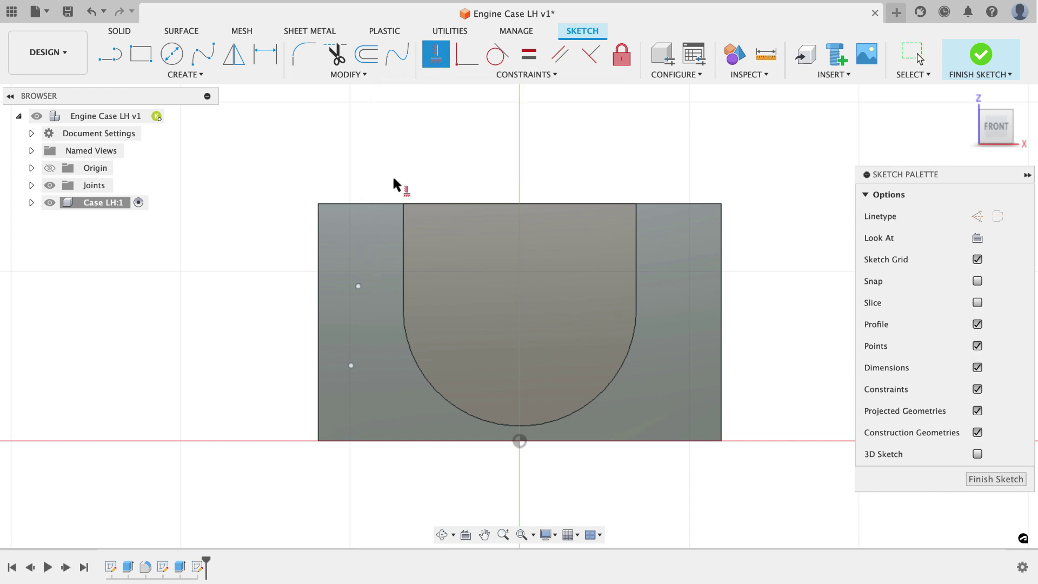
left_click(358, 286)
left_click(351, 365)
key("Escape")
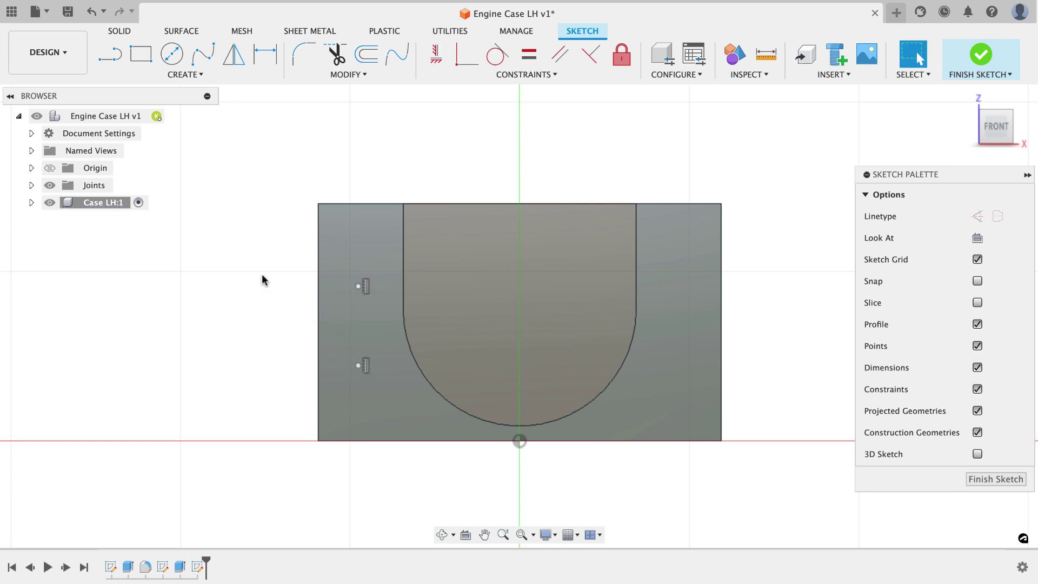
Step: Dimension the points 0.25 in from the block's left edge
left_click(266, 55)
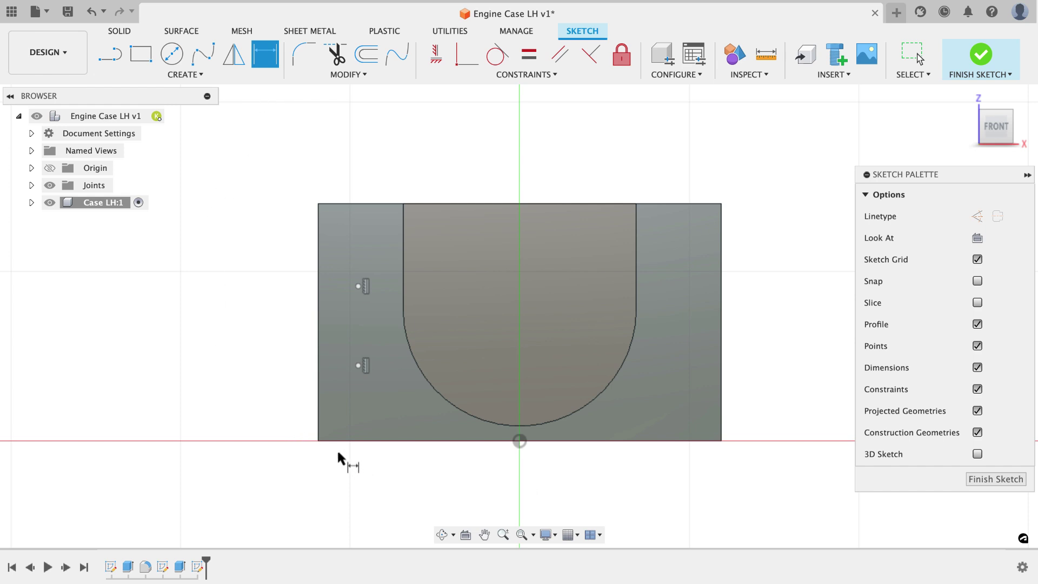
left_click(319, 419)
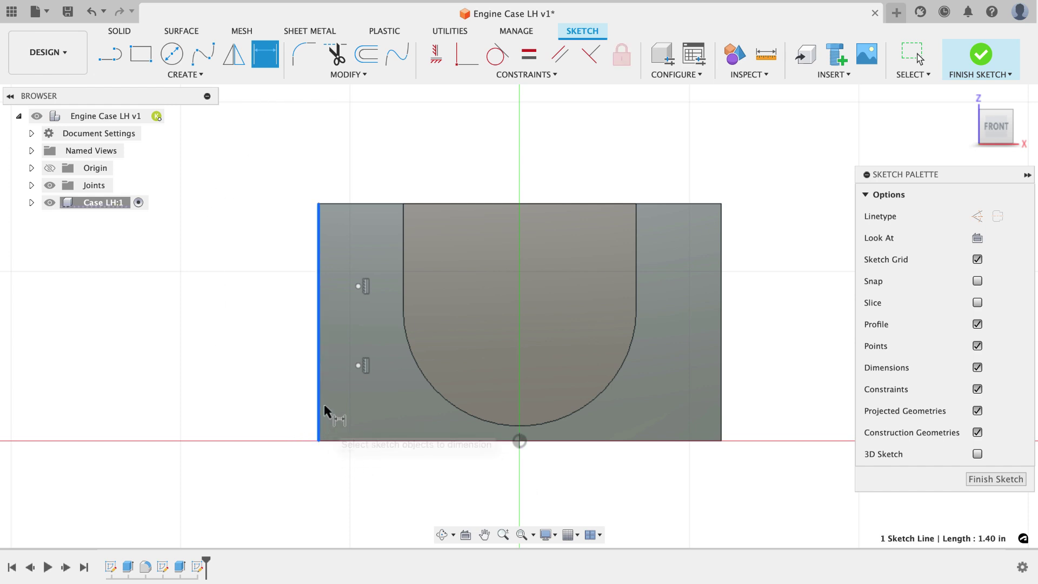
left_click(358, 365)
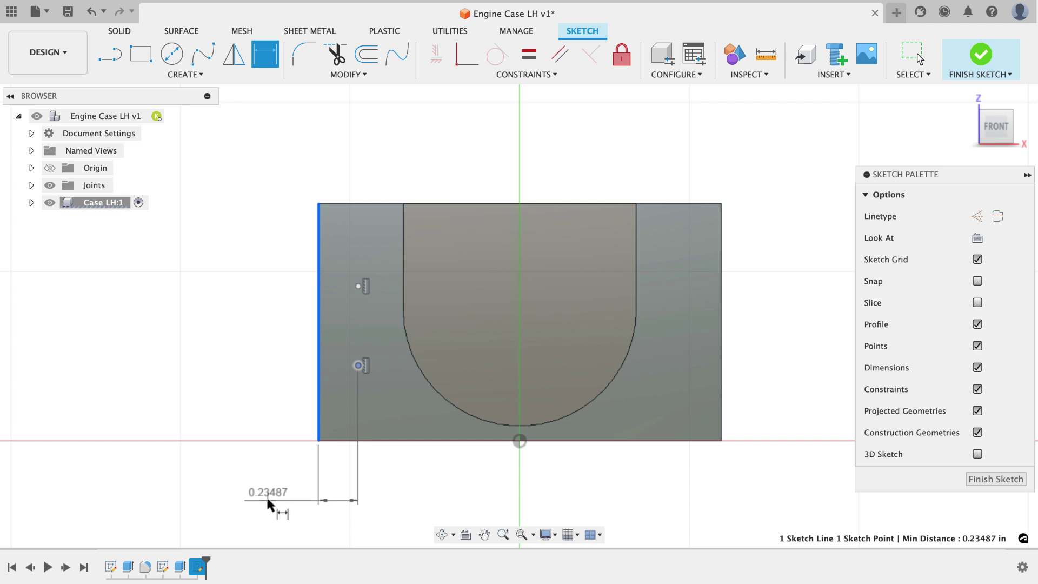
left_click(269, 503)
type(".25")
key("Return")
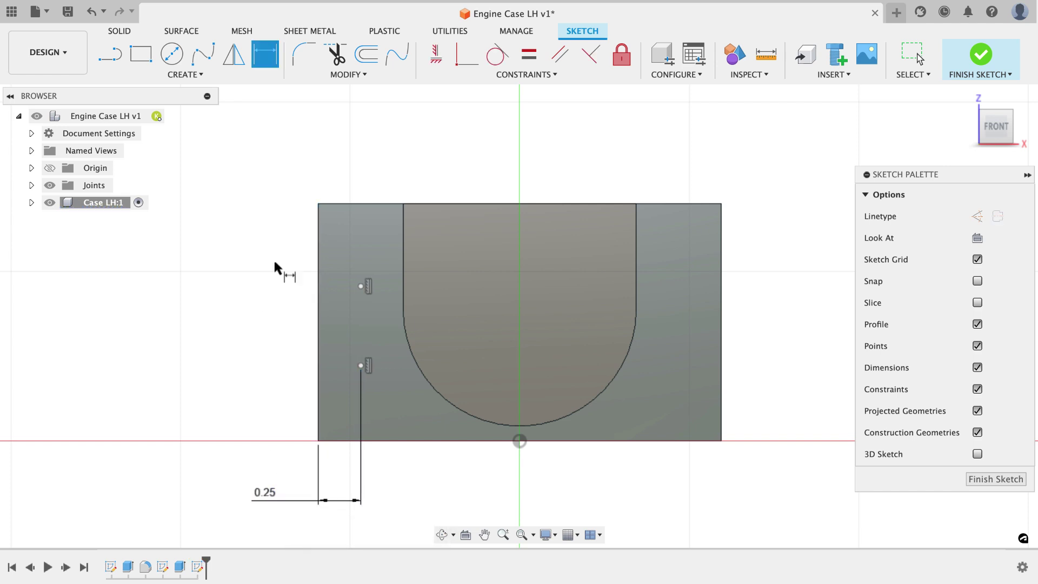
Step: Place the lower point 0.70 in and the upper point 0.25 in below the top edge
left_click(354, 204)
left_click(361, 365)
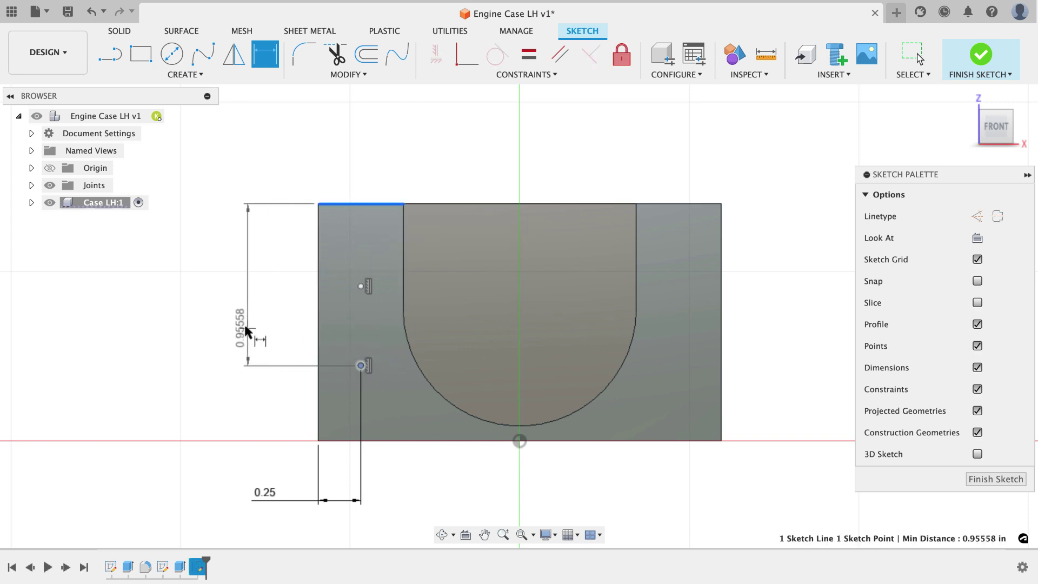
left_click(204, 321)
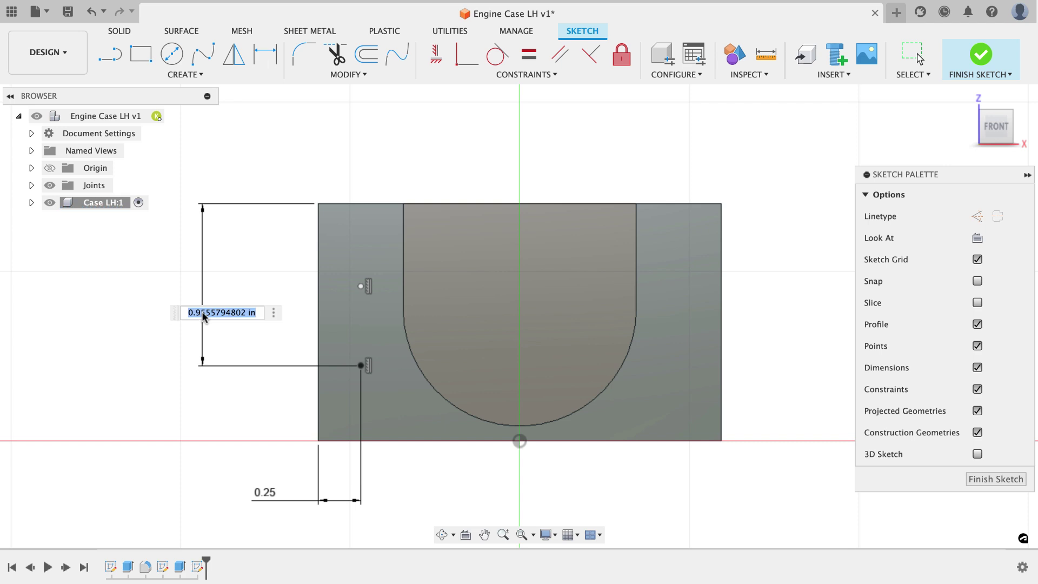
type(".7")
key("Return")
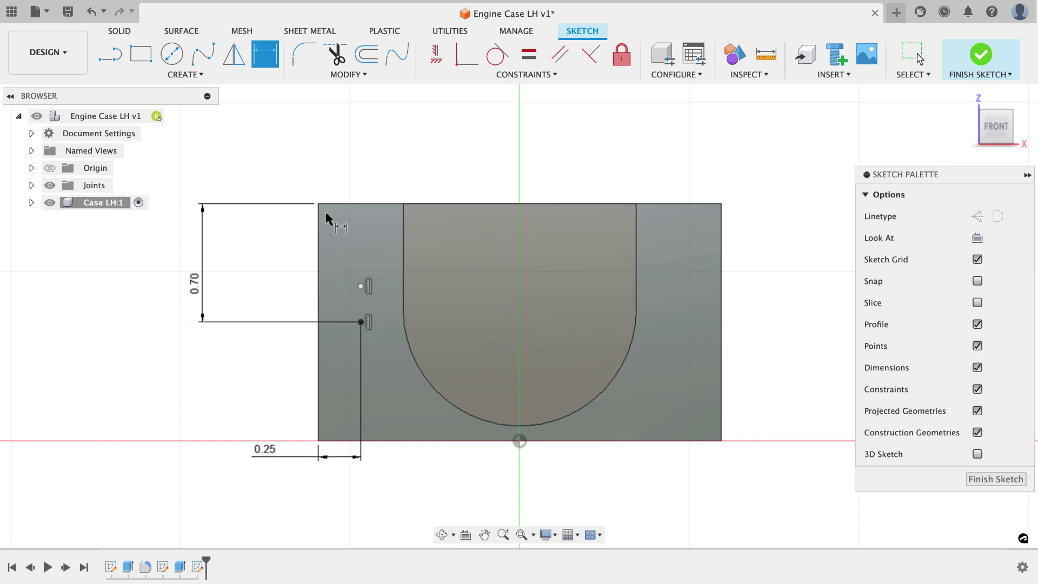
left_click(355, 204)
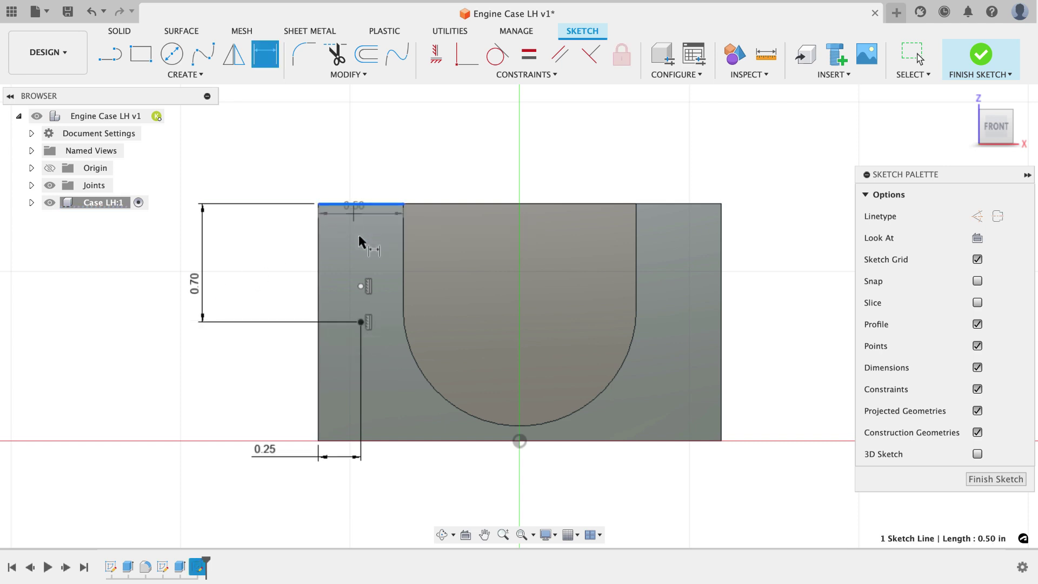
left_click(361, 286)
left_click(261, 241)
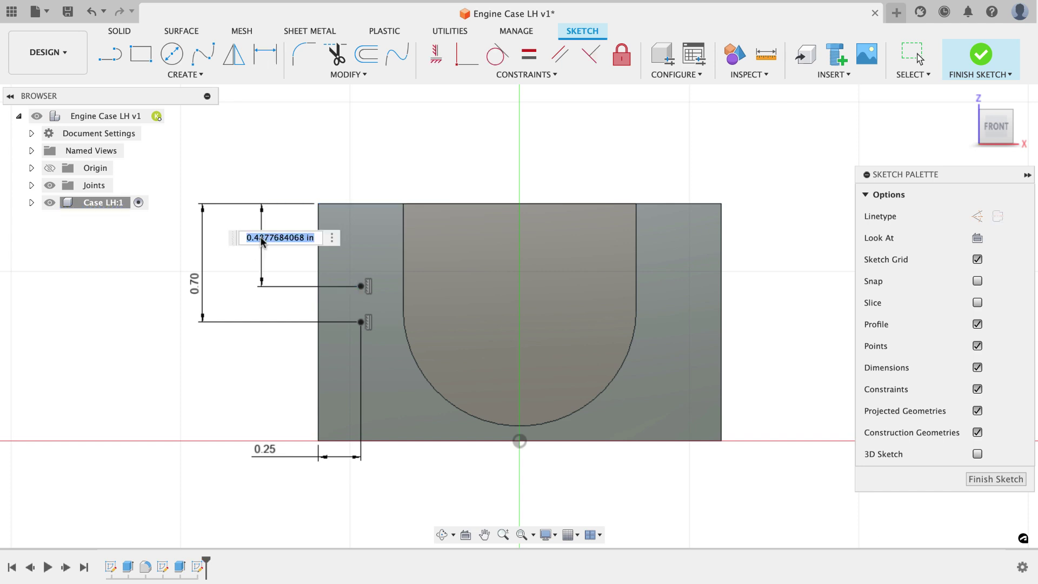
type(".25")
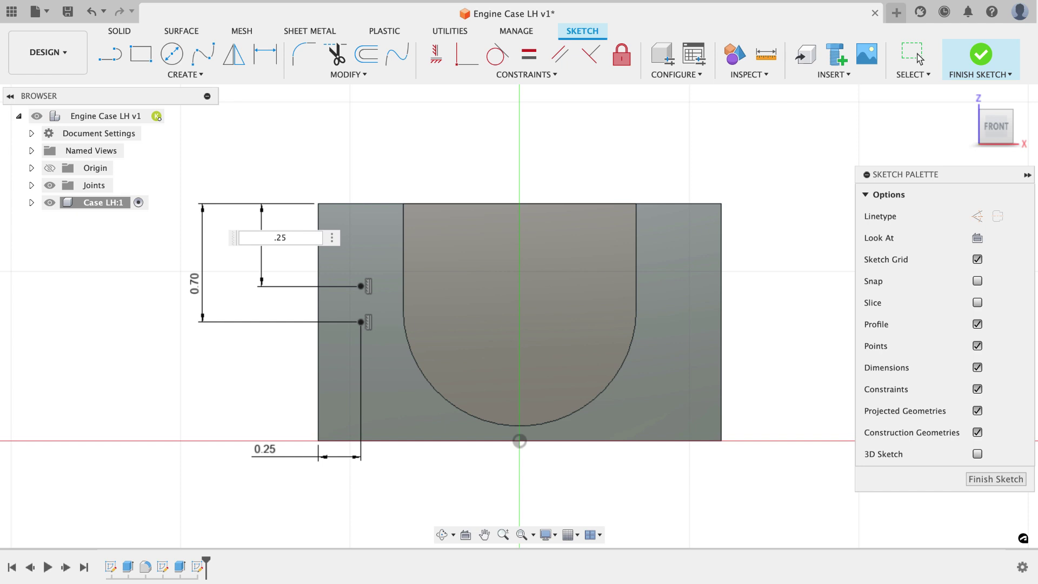
key("Return")
key("Escape")
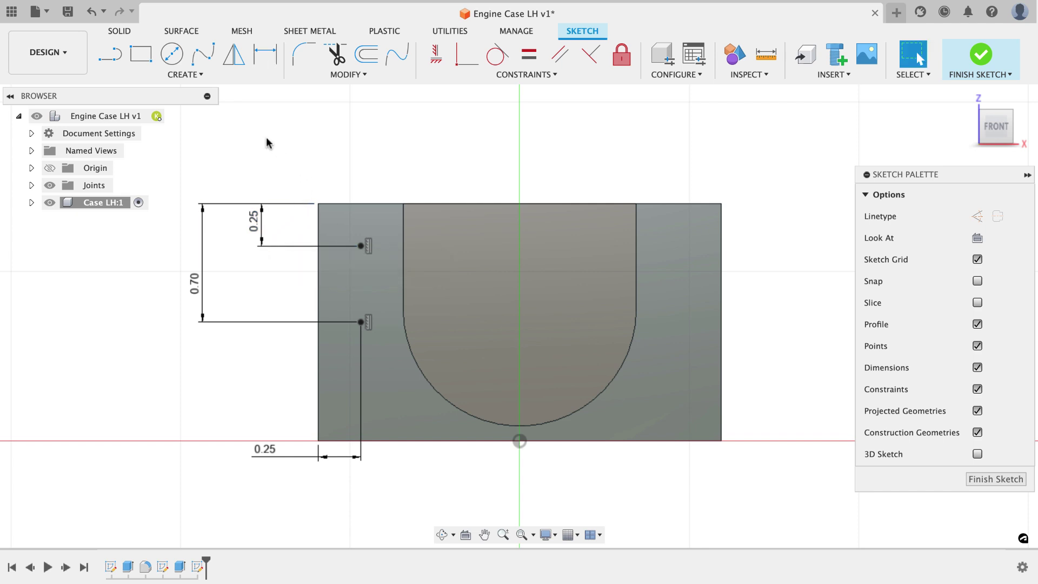
Step: Reposition the three dimensions so they read clearly around the block
left_click_drag(262, 226, 284, 229)
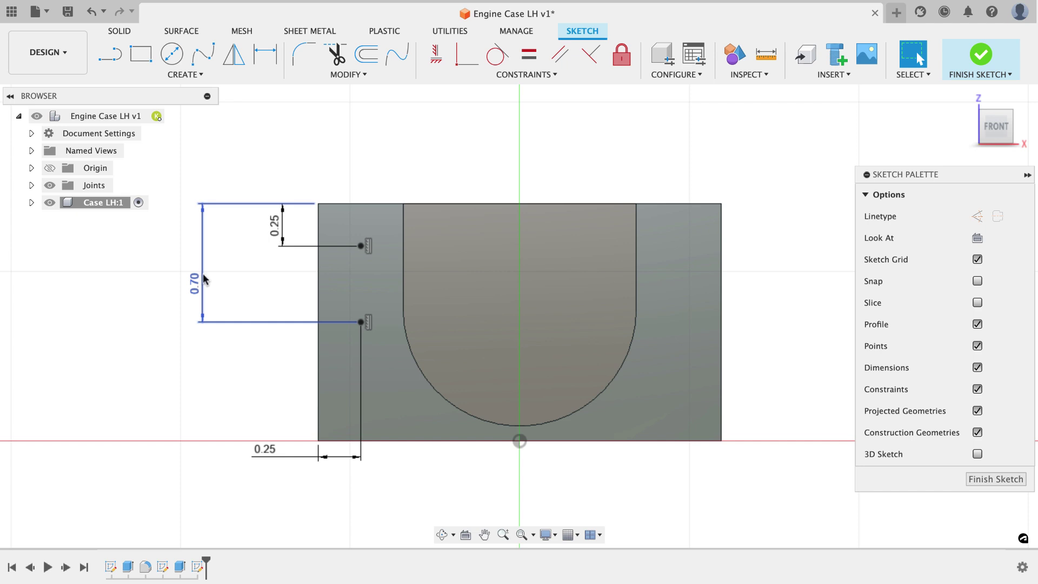
left_click_drag(204, 280, 230, 270)
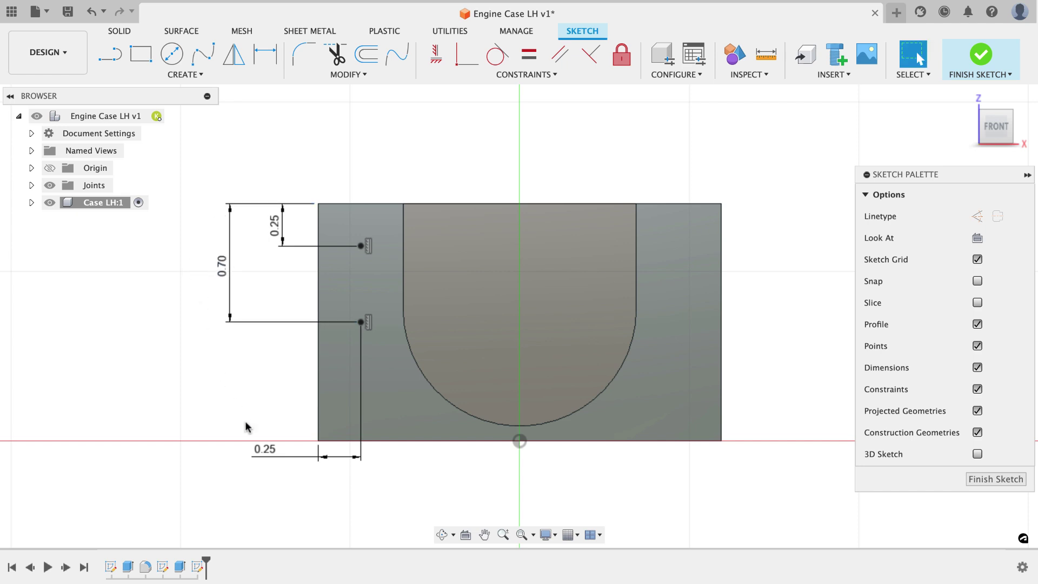
left_click_drag(260, 449, 261, 466)
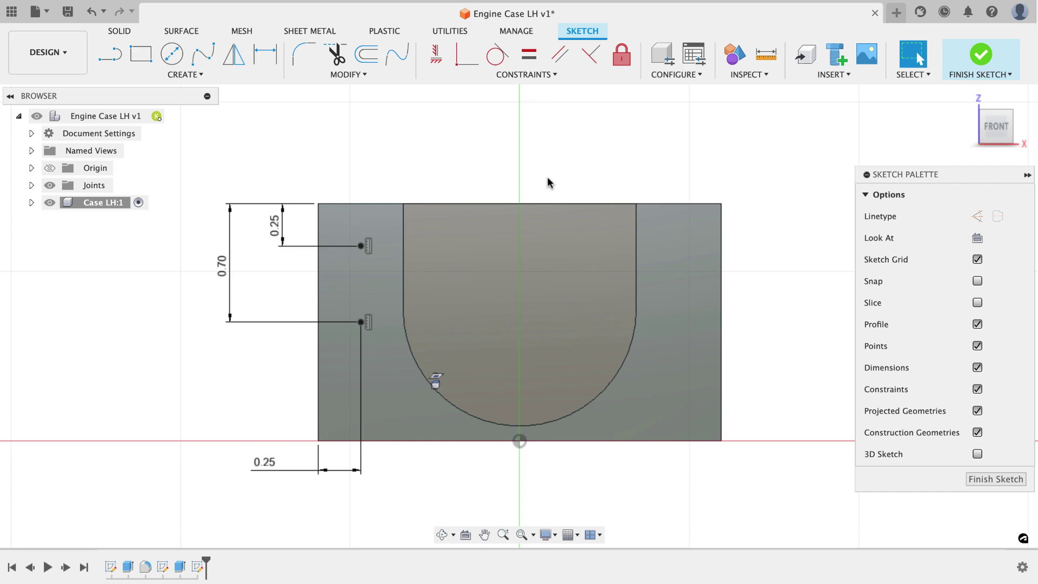
Step: Finish the sketch and drill a hole at the upper point: 0.1875 in deep, 0.125 in diameter
left_click(981, 481)
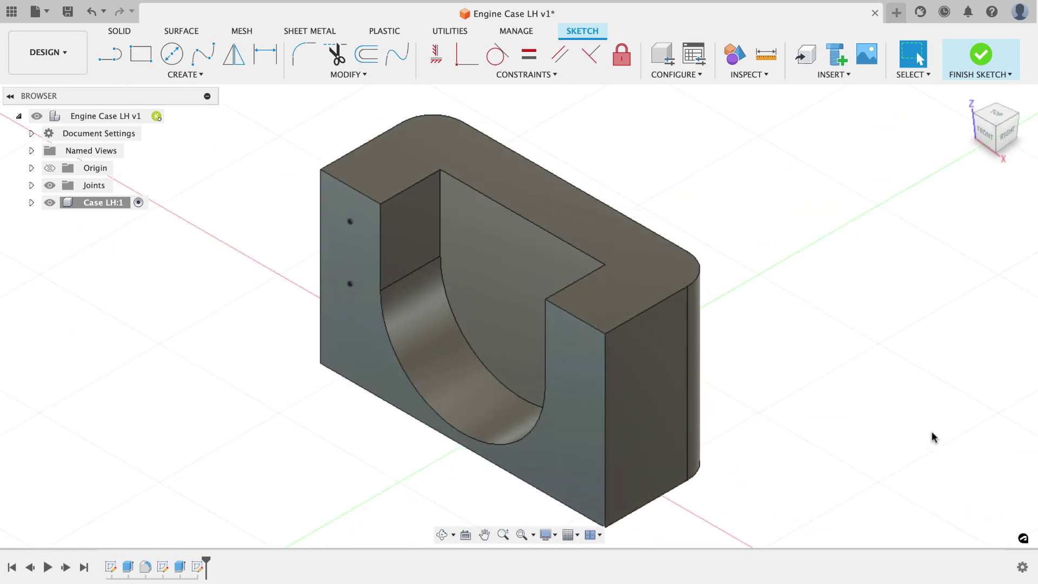
left_click(202, 53)
scroll(238, 201, "up", 2)
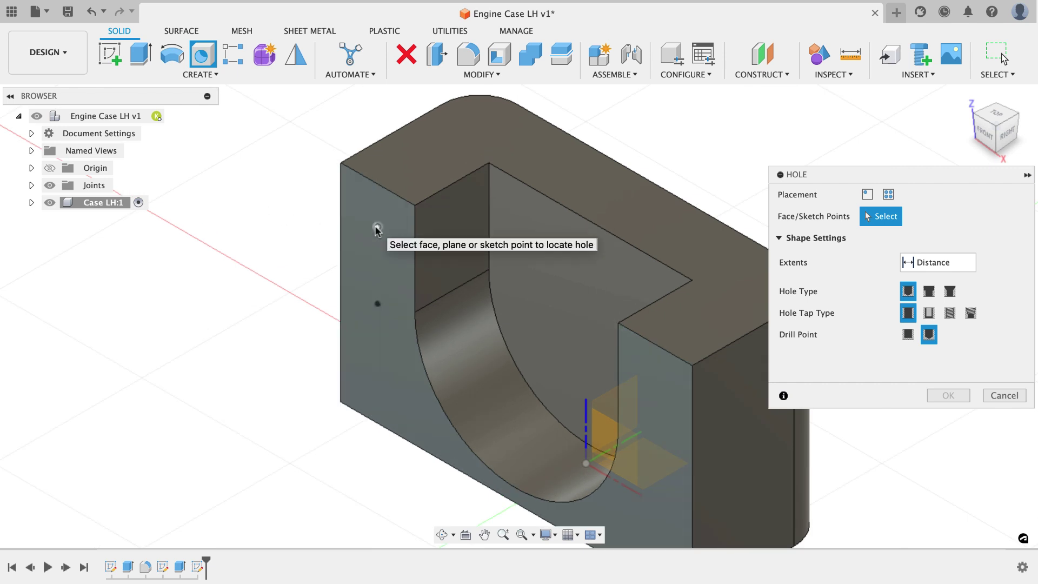
left_click(378, 227)
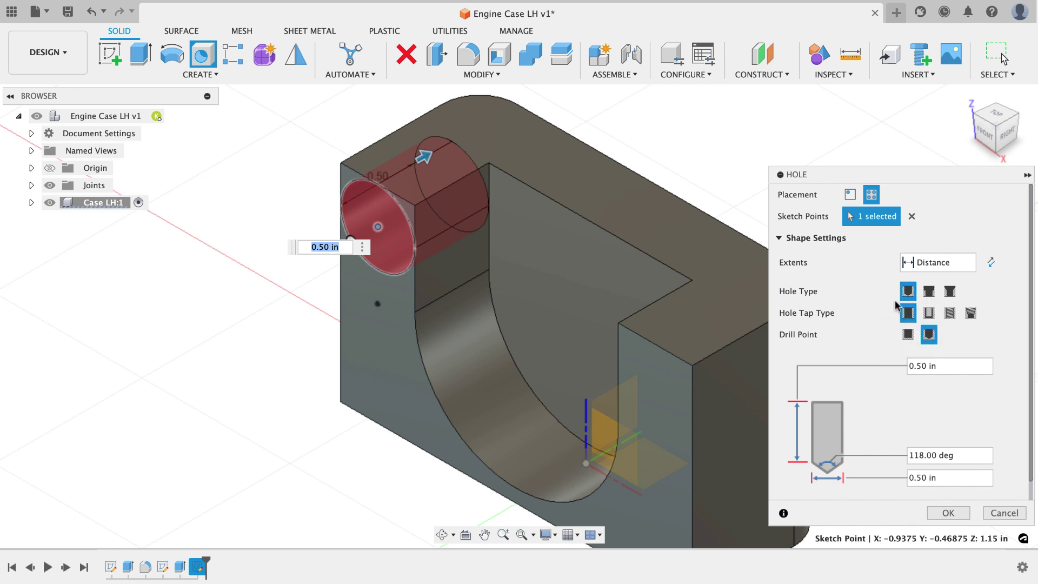
left_click(949, 365)
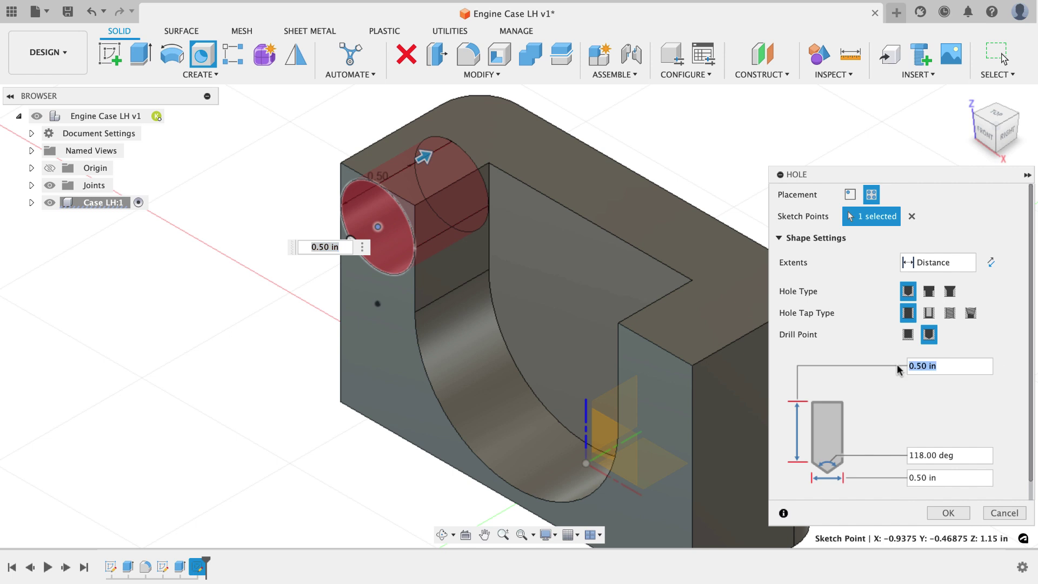
type(".1875")
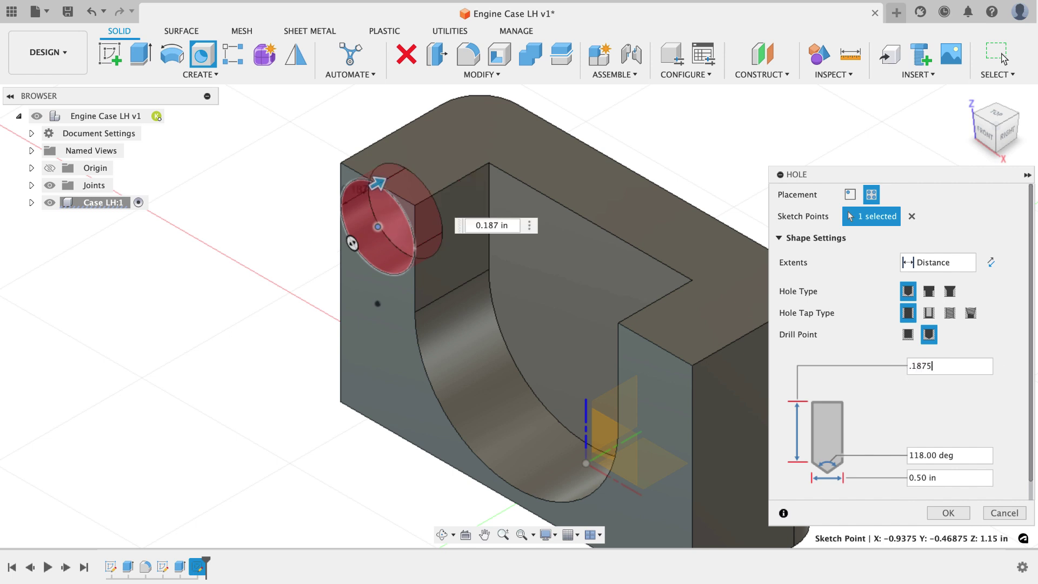
left_click(978, 479)
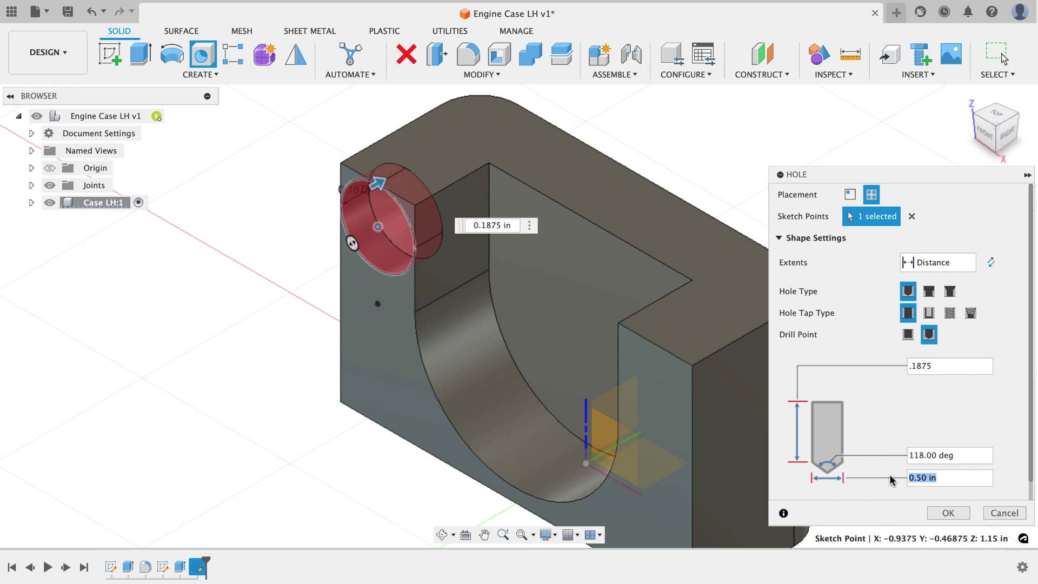
type(".125")
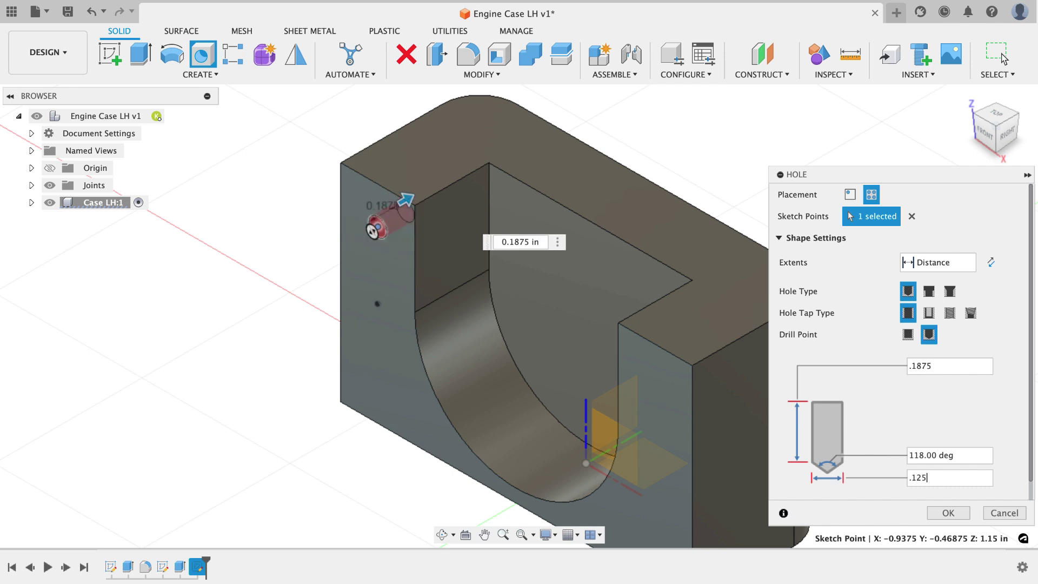
left_click(949, 513)
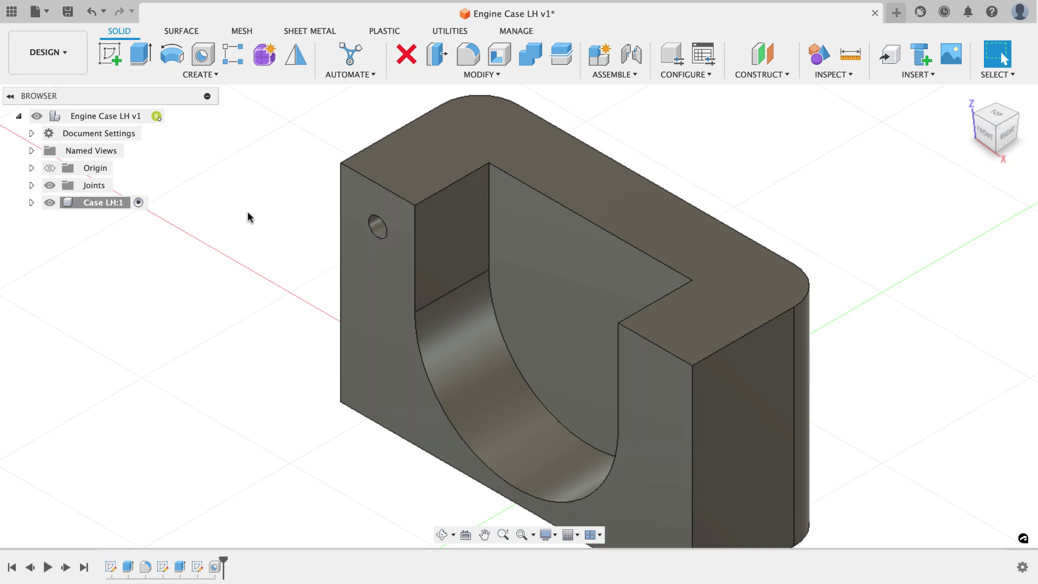
Step: Show Sketch3 under Case LH:1 so its points are visible again
left_click(32, 203)
left_click(45, 254)
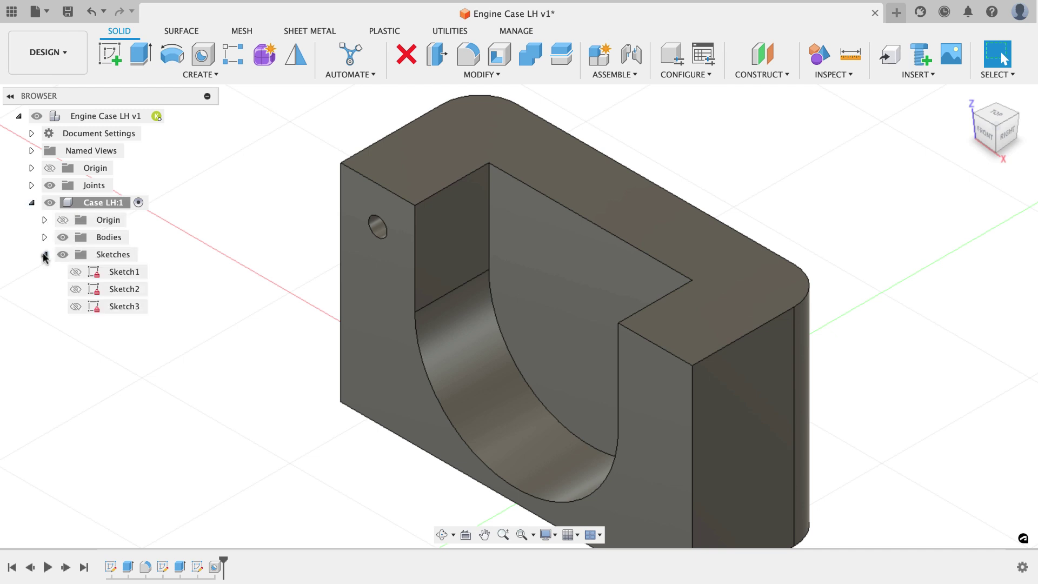
left_click(74, 307)
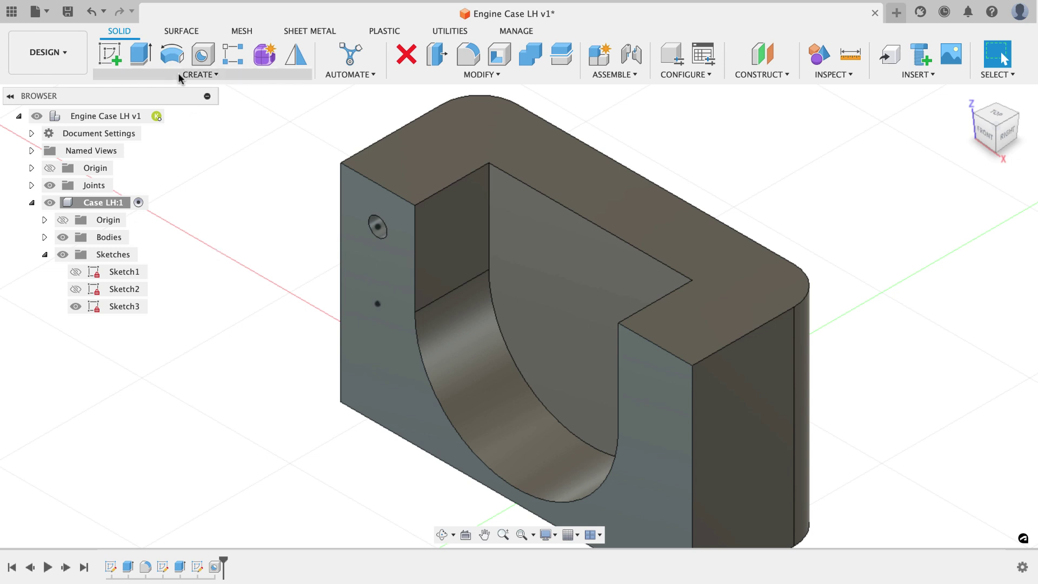
Step: Add a 0.5 in deep tapped hole, size 0.25 in (1/4-20 UNC), at the lower point
left_click(202, 54)
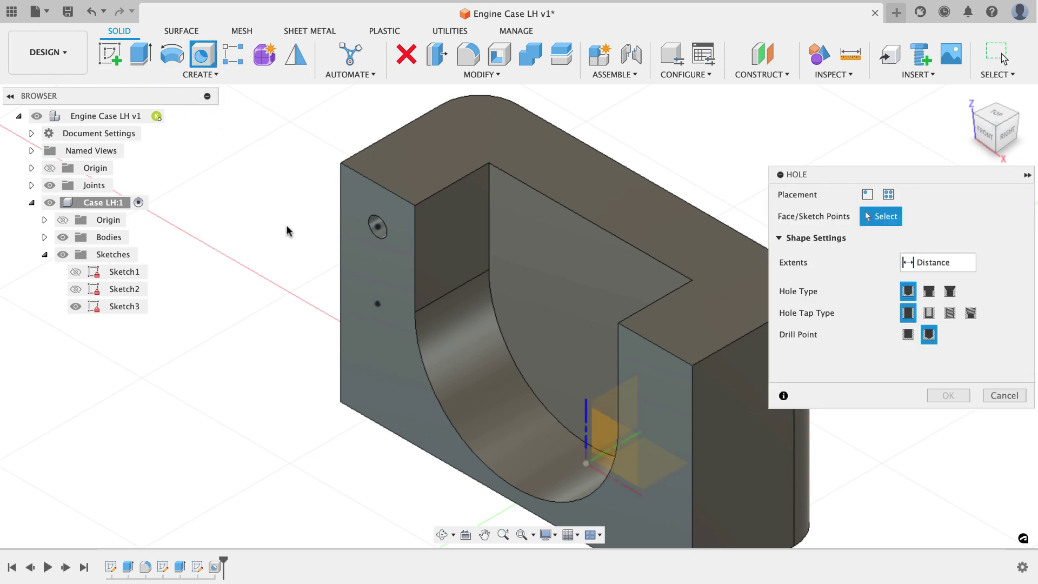
left_click(377, 305)
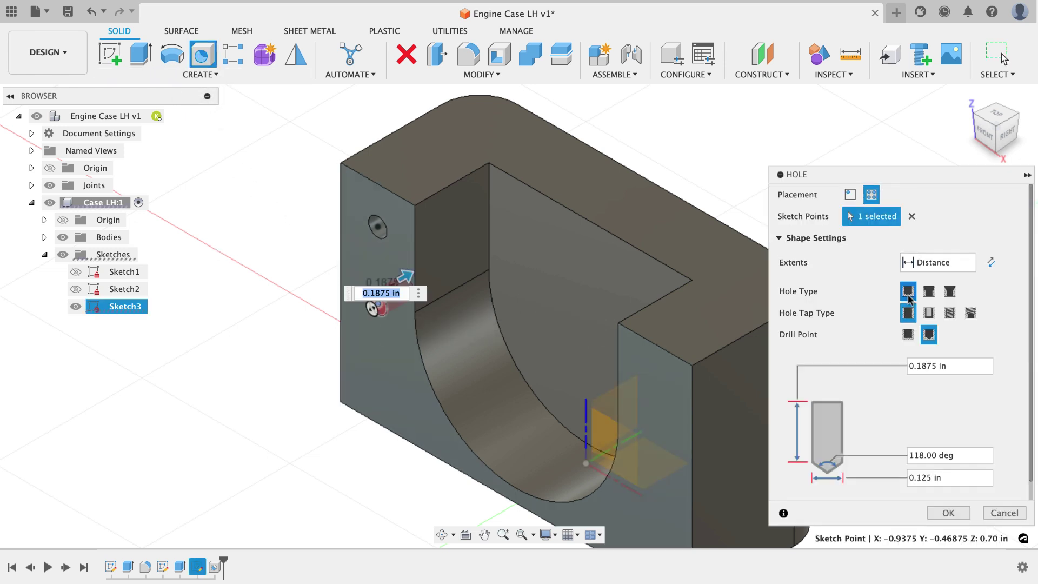
left_click(950, 313)
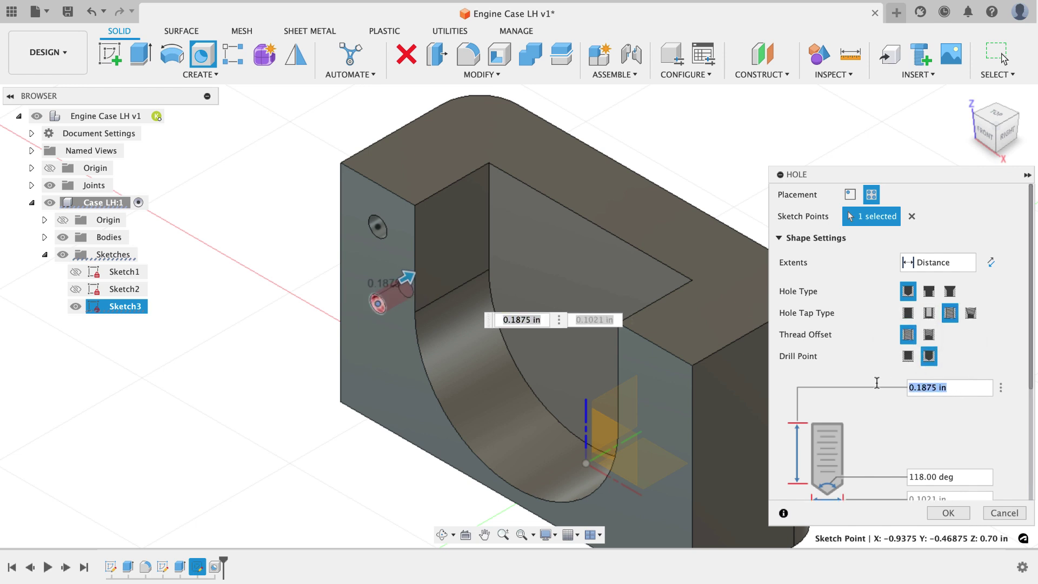
type(".5")
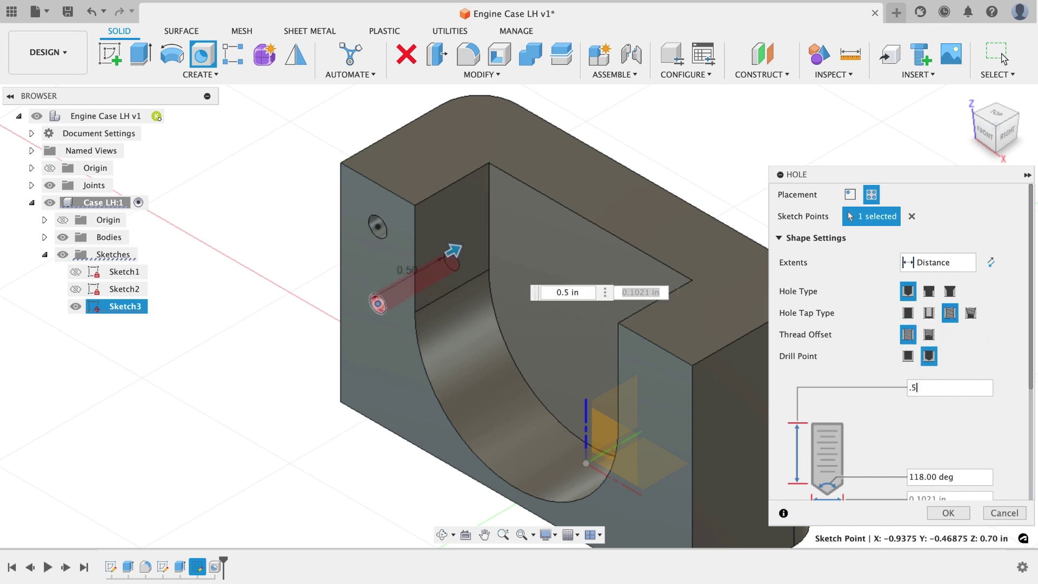
scroll(906, 442, "down", 3)
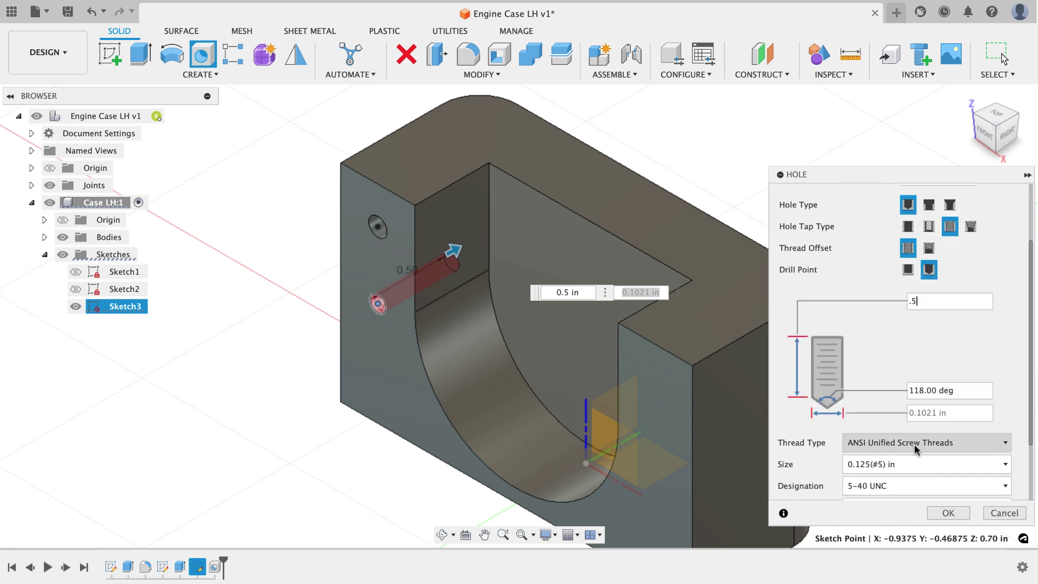
left_click(913, 462)
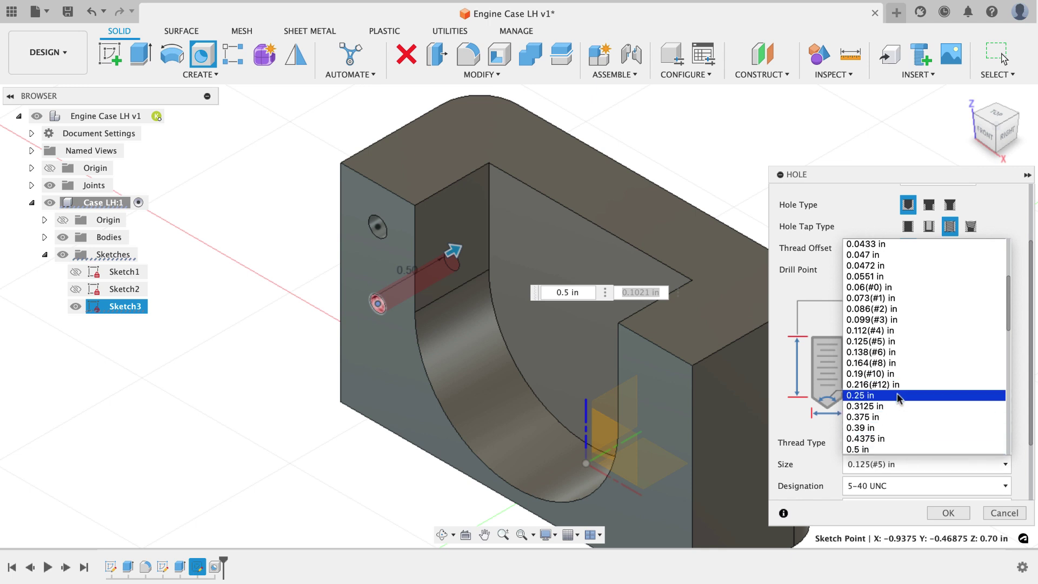
left_click(897, 395)
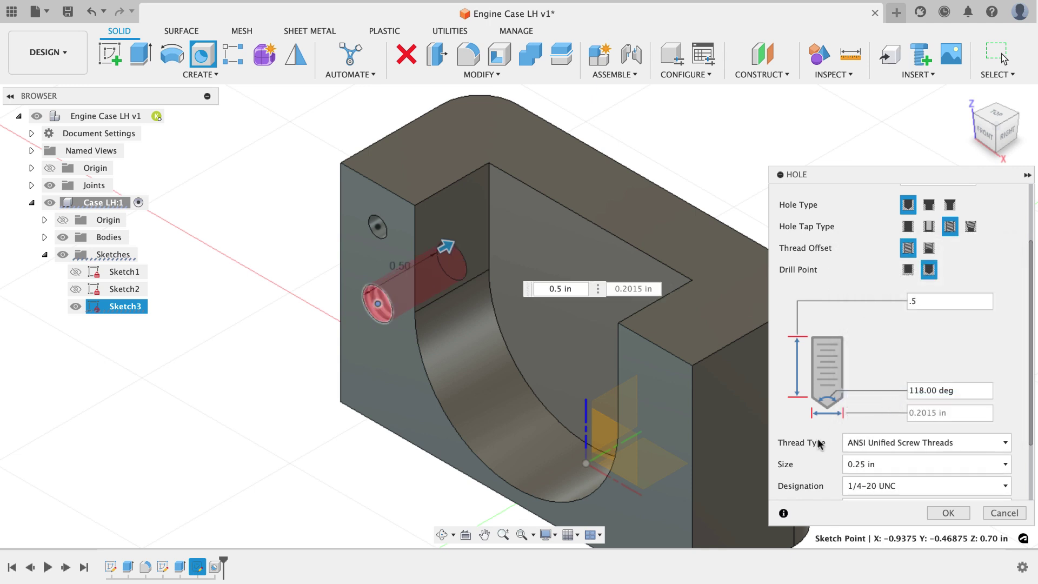
left_click(948, 512)
scroll(328, 216, "down", 1)
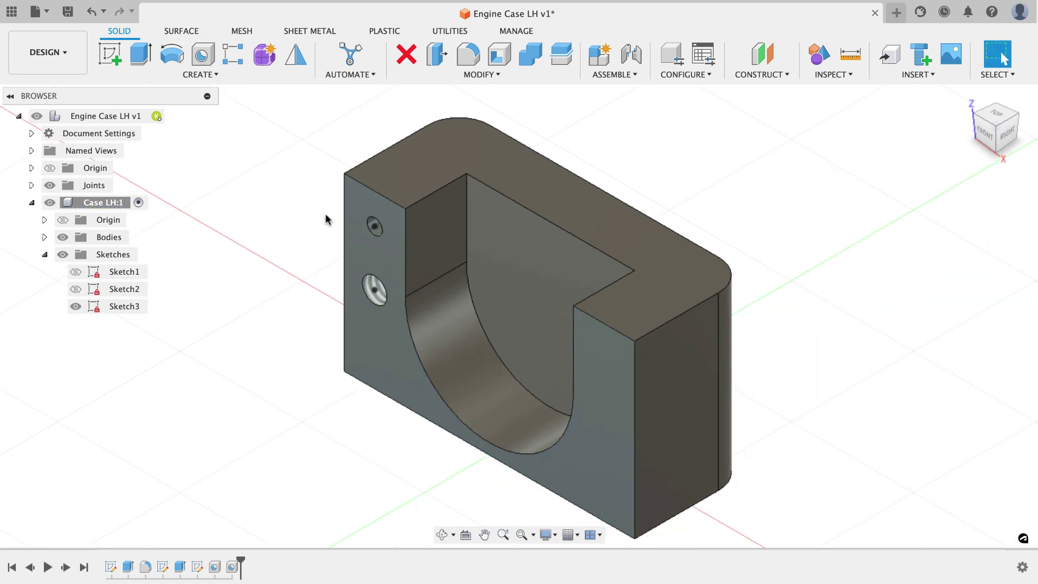
Step: Hide Sketch3 and place a new hole on the block's top face
left_click(91, 306)
left_click(75, 307)
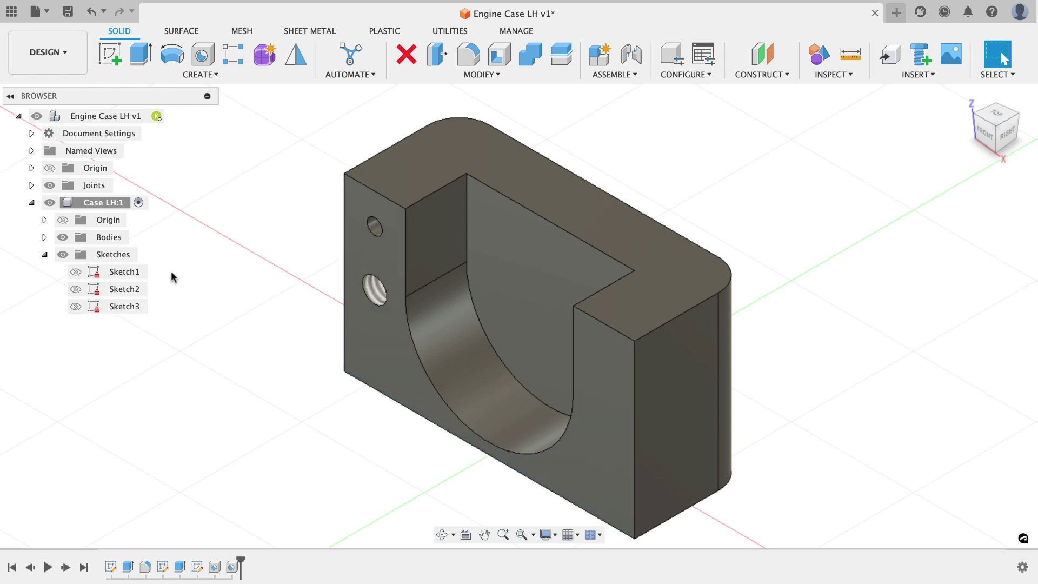
left_click(201, 55)
scroll(414, 147, "up", 5)
left_click(482, 181)
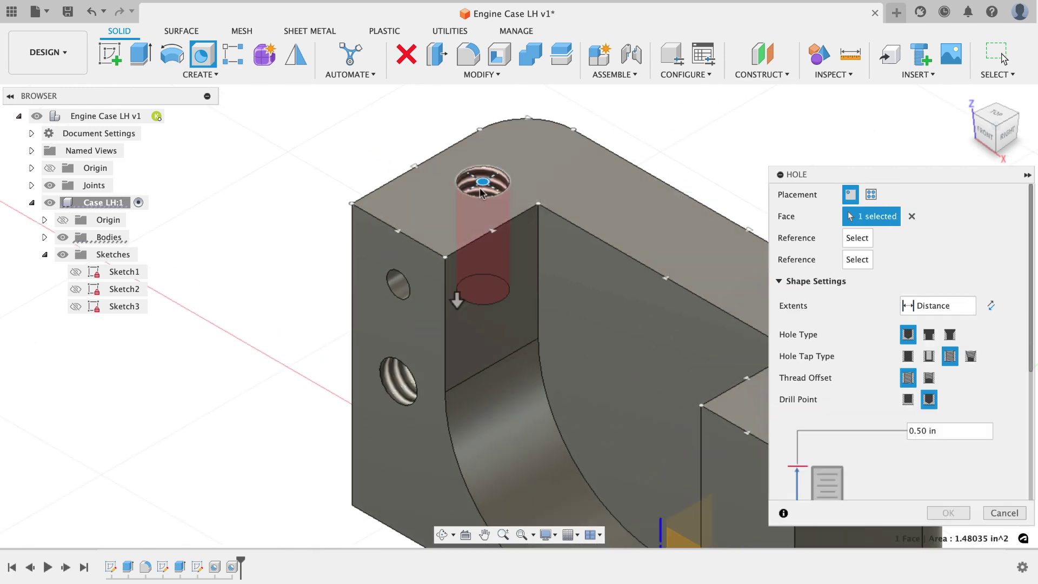
left_click_drag(479, 193, 527, 157)
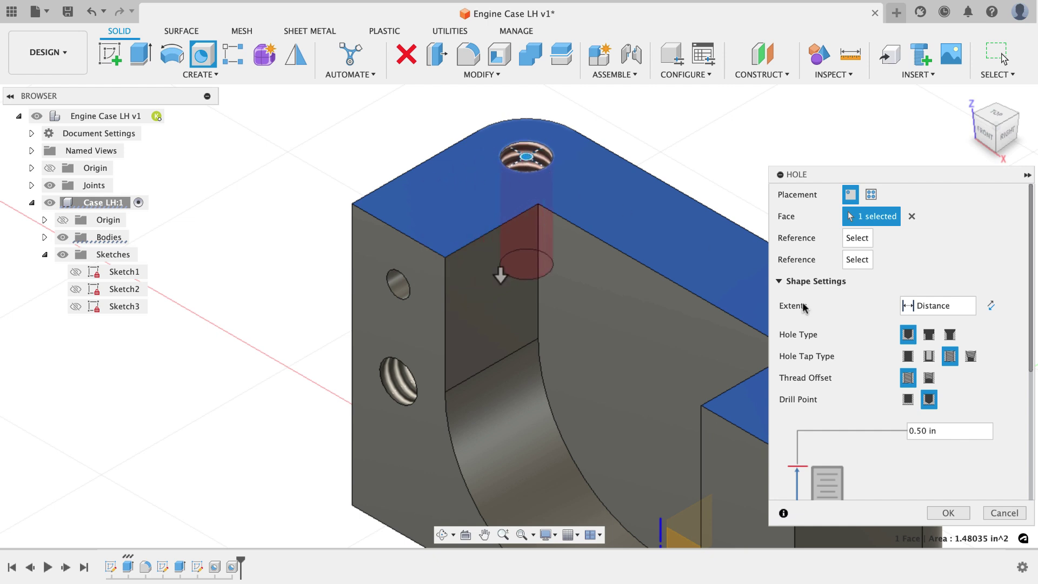
Step: Make it a 0.375 in deep tapped hole, size 0.19(#10), designation 10-32 UNF
scroll(917, 381, "down", 2)
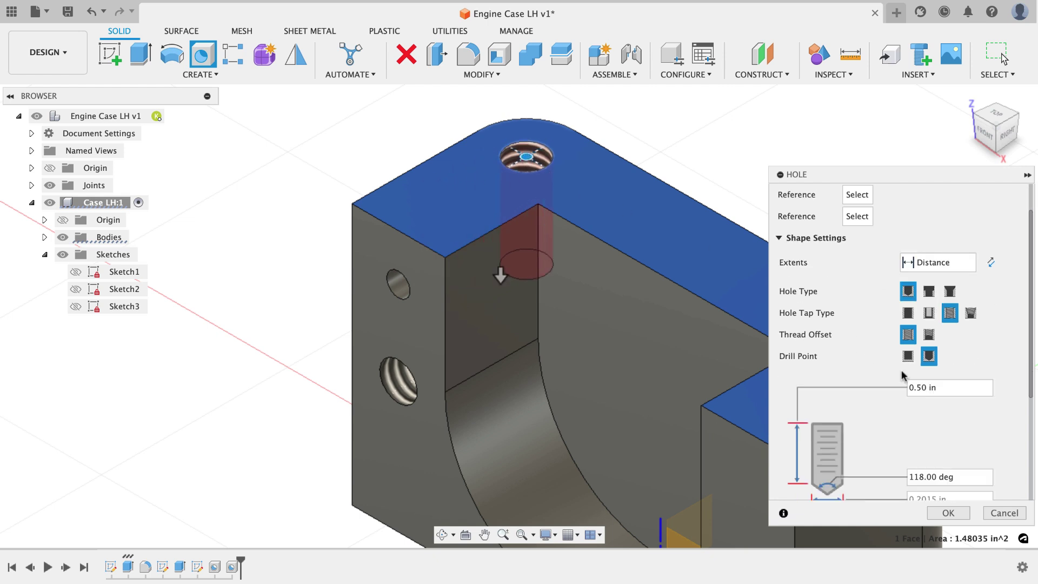
left_click(918, 383)
type(".375")
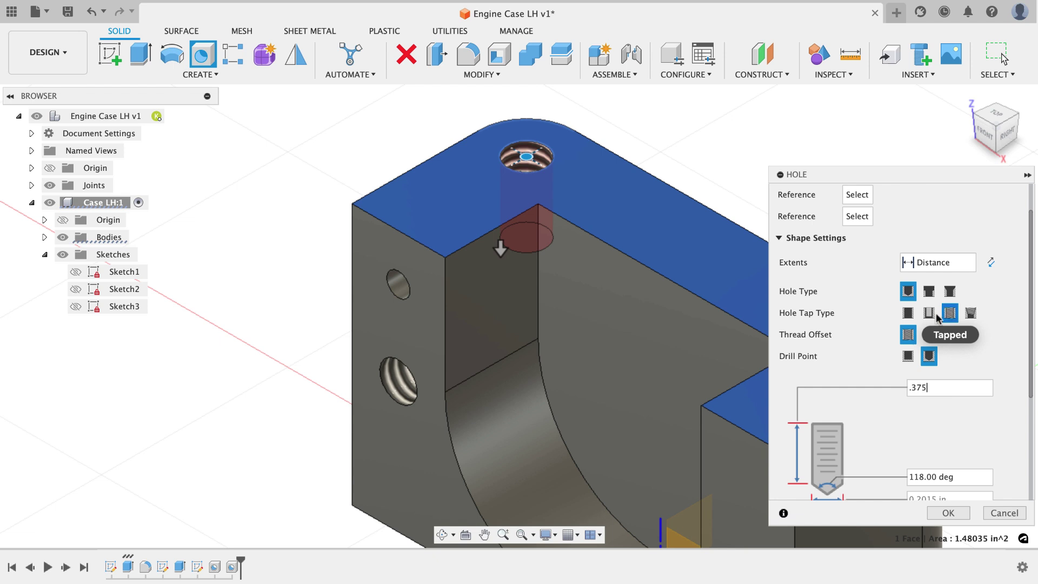
scroll(861, 336, "down", 3)
scroll(848, 311, "down", 2)
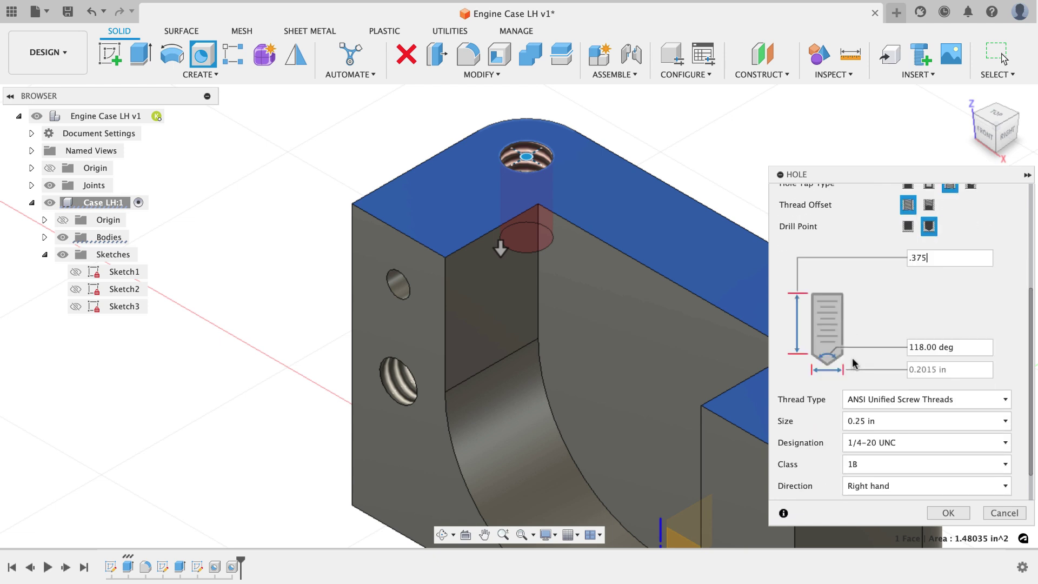
left_click(887, 420)
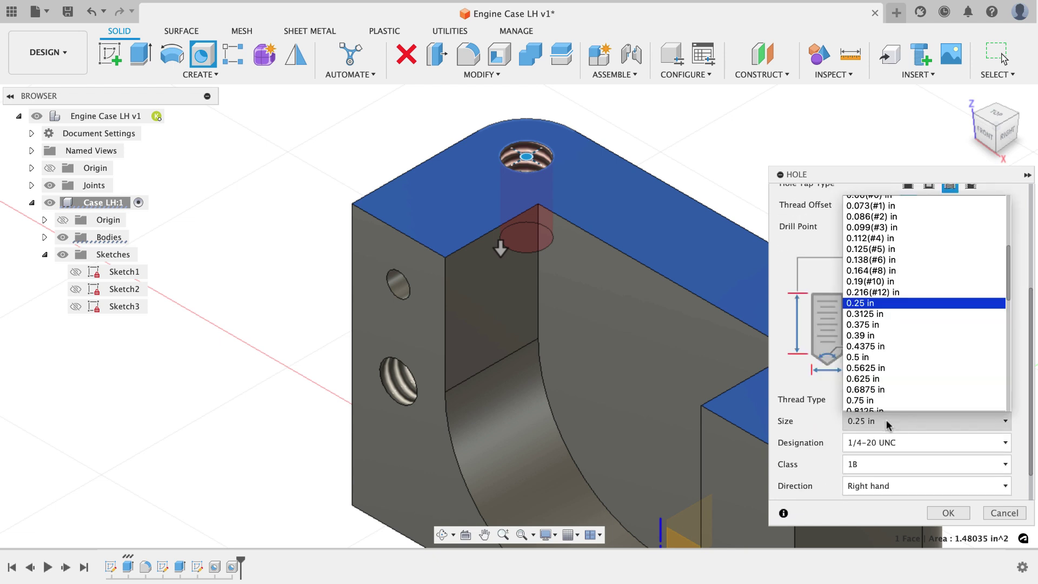
left_click(902, 276)
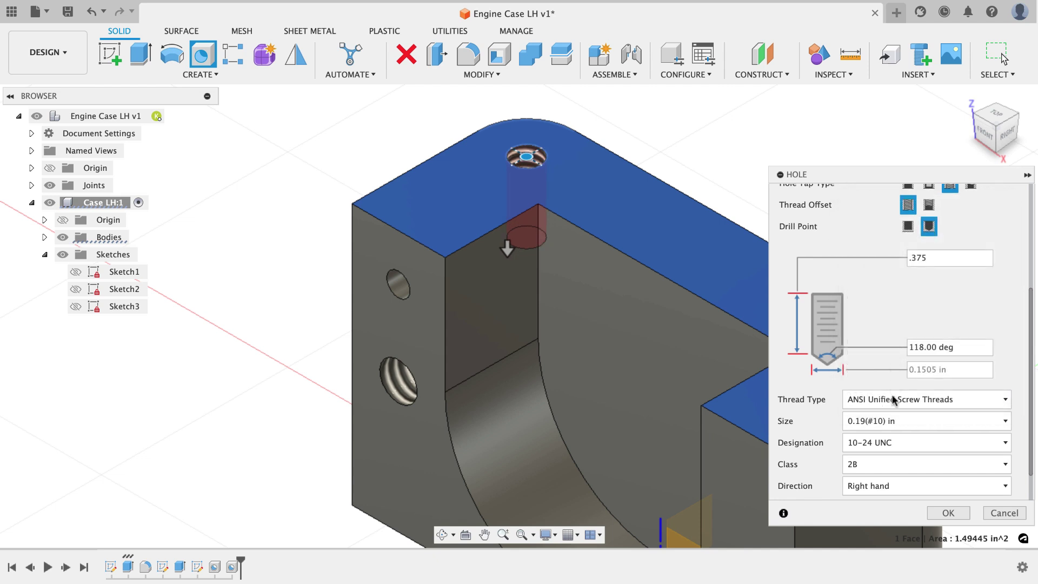
left_click(894, 442)
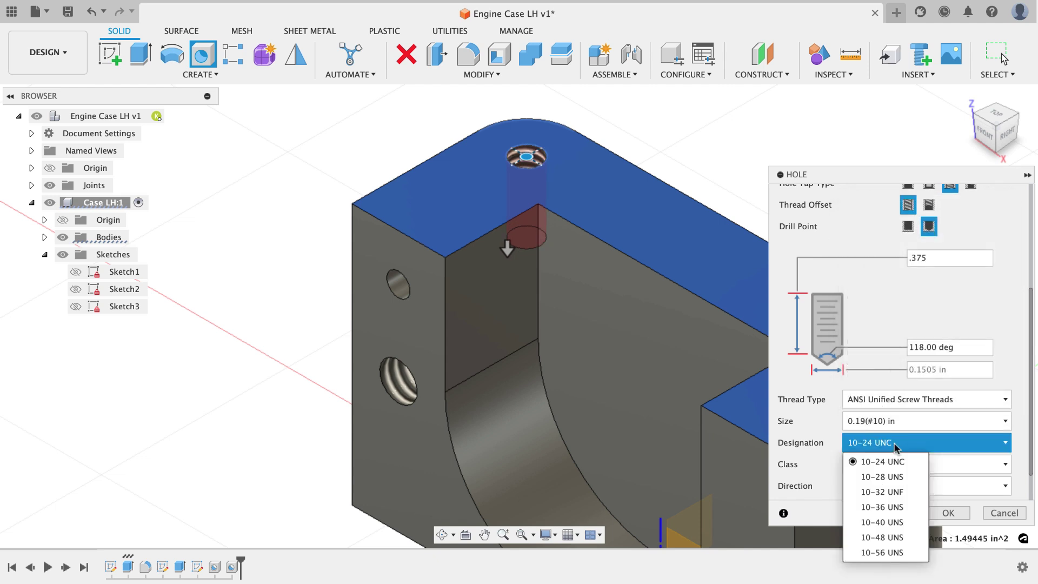
left_click(887, 491)
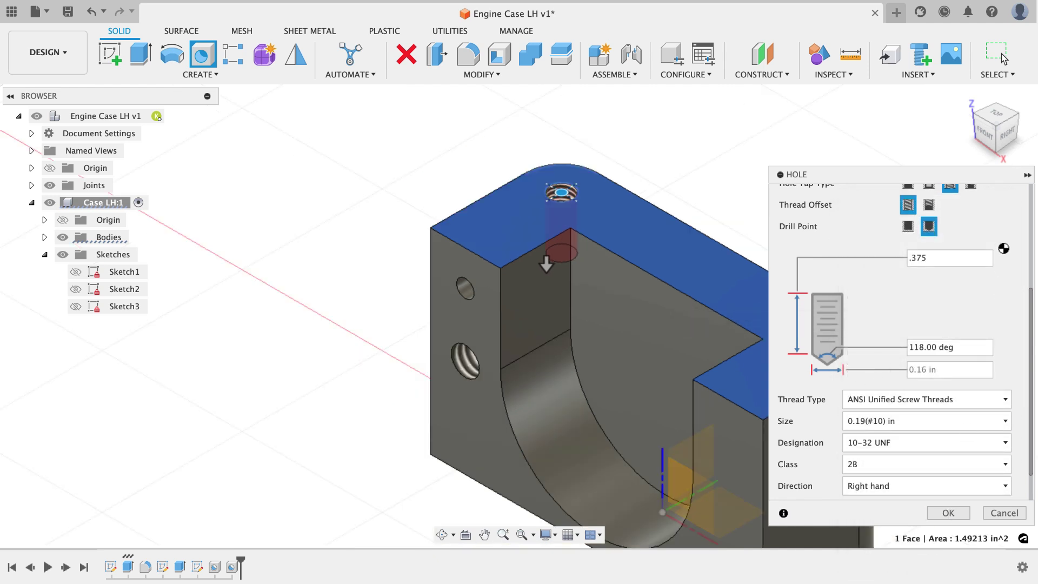
key("Return")
left_click(990, 126)
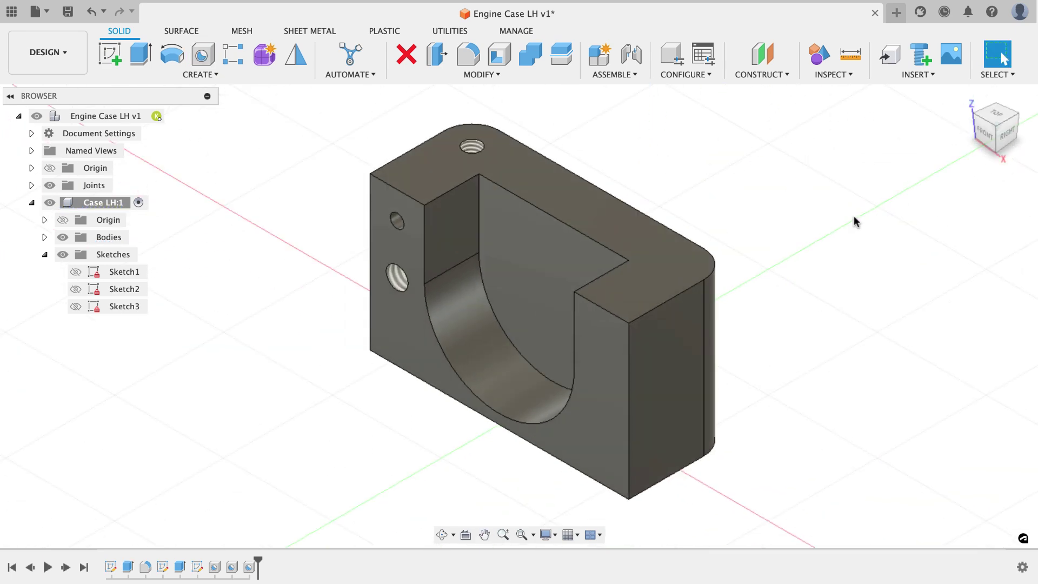
Step: Start a Features mirror and select the three hole features from the timeline
scroll(723, 251, "up", 3)
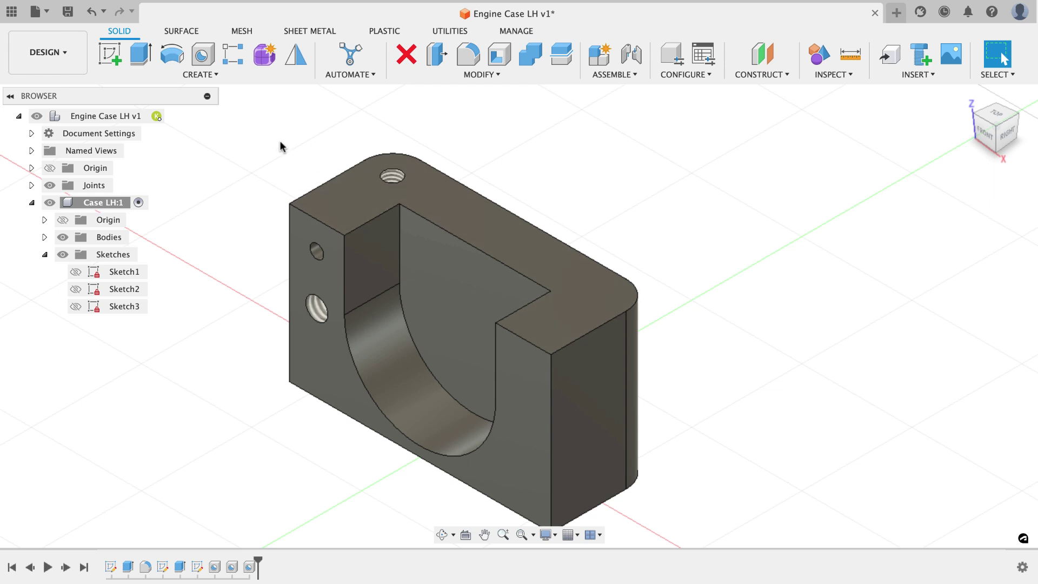
left_click(291, 54)
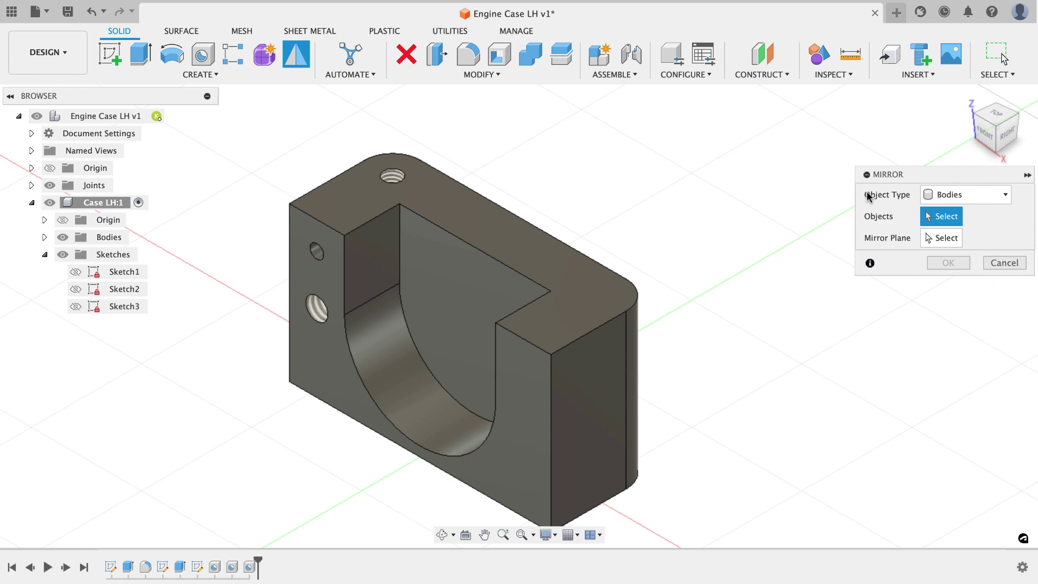
left_click(966, 194)
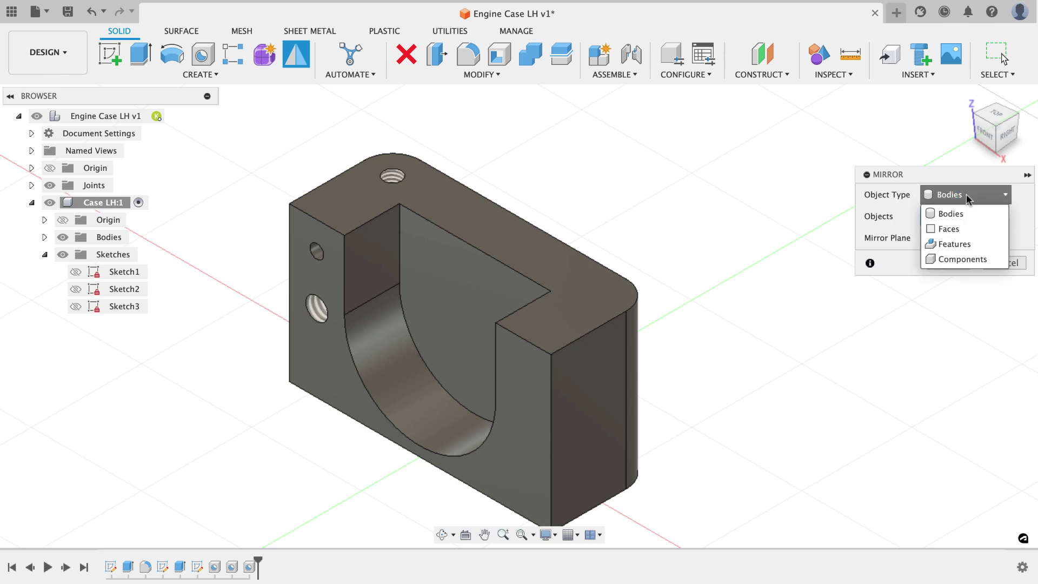
left_click(955, 244)
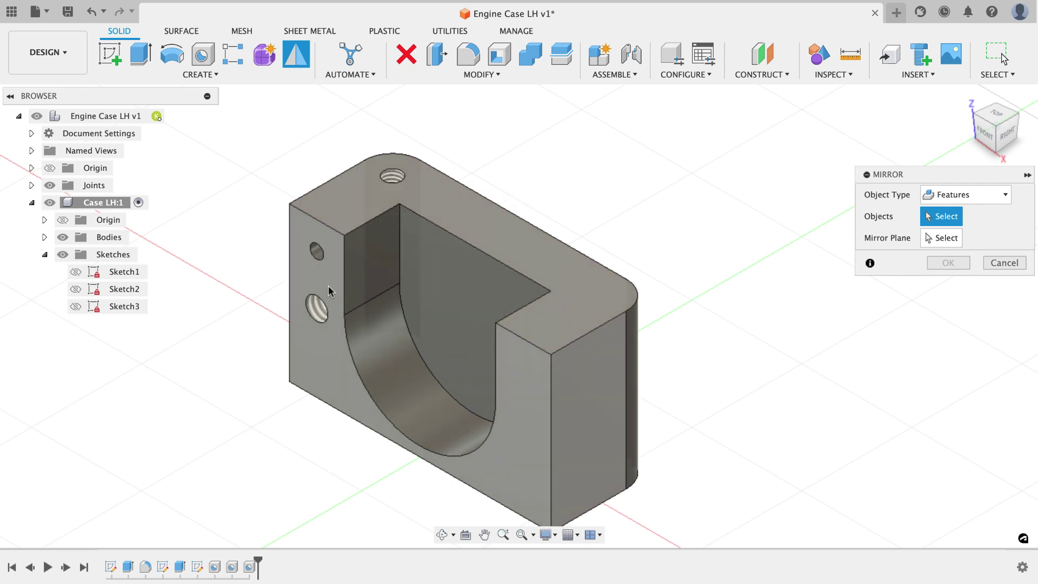
left_click(249, 566)
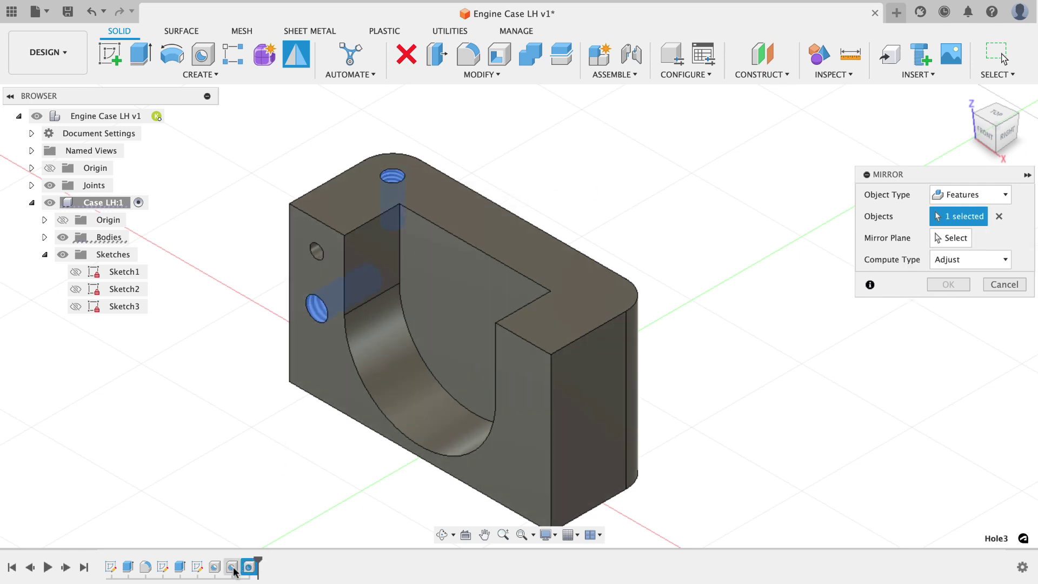
left_click(214, 567, "shift")
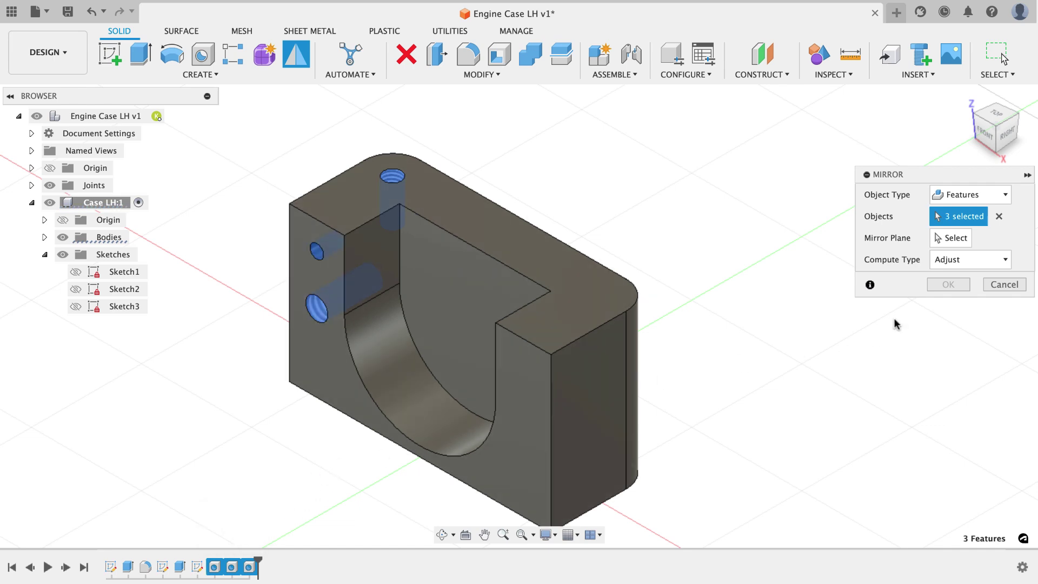
Step: Use the YZ plane as the mirror plane and check the mirrored holes
left_click(948, 238)
scroll(730, 341, "up", 3)
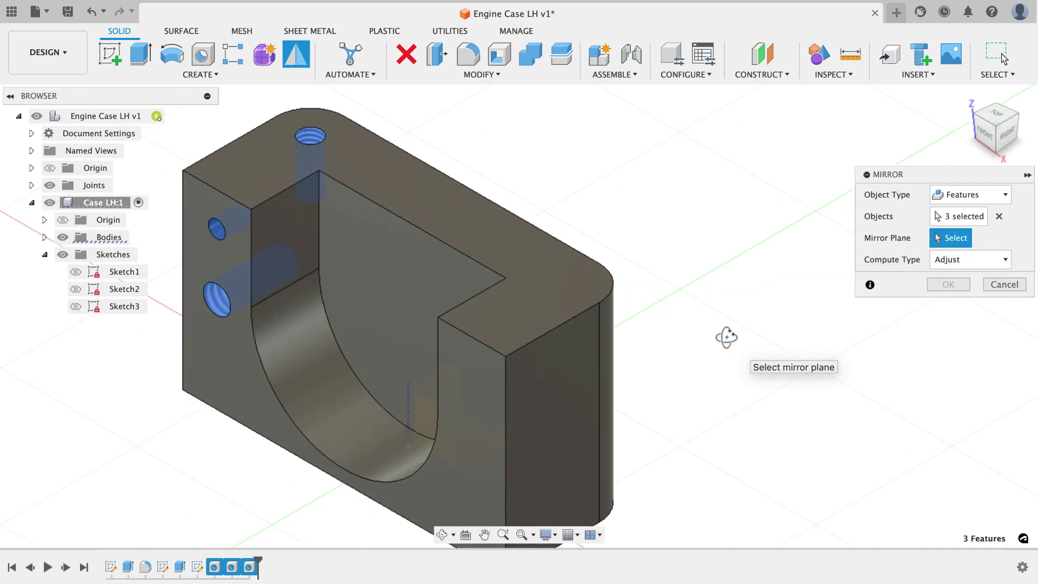
middle_click_drag(721, 334, 730, 308, "shift")
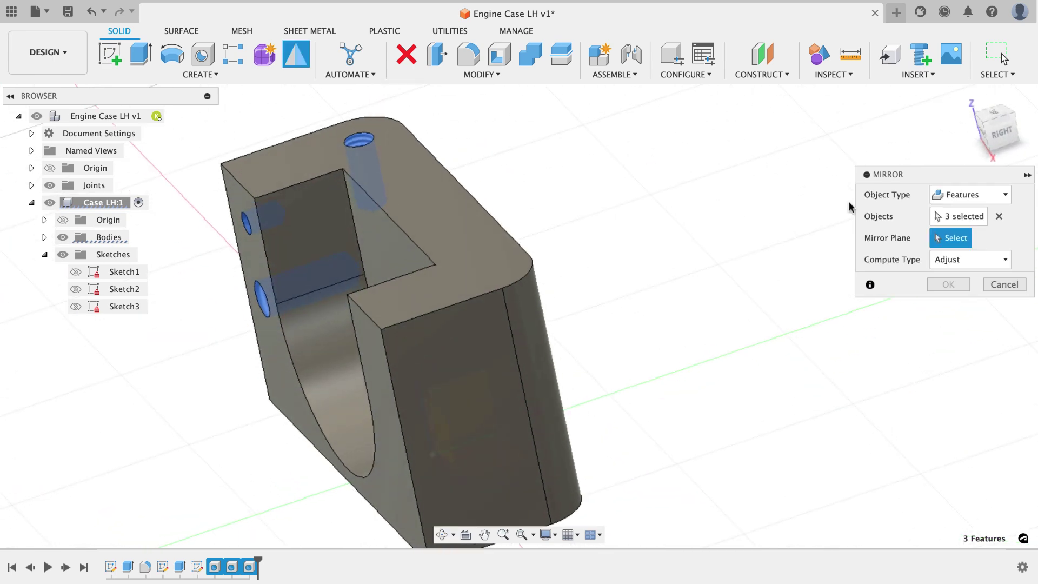
left_click(992, 130)
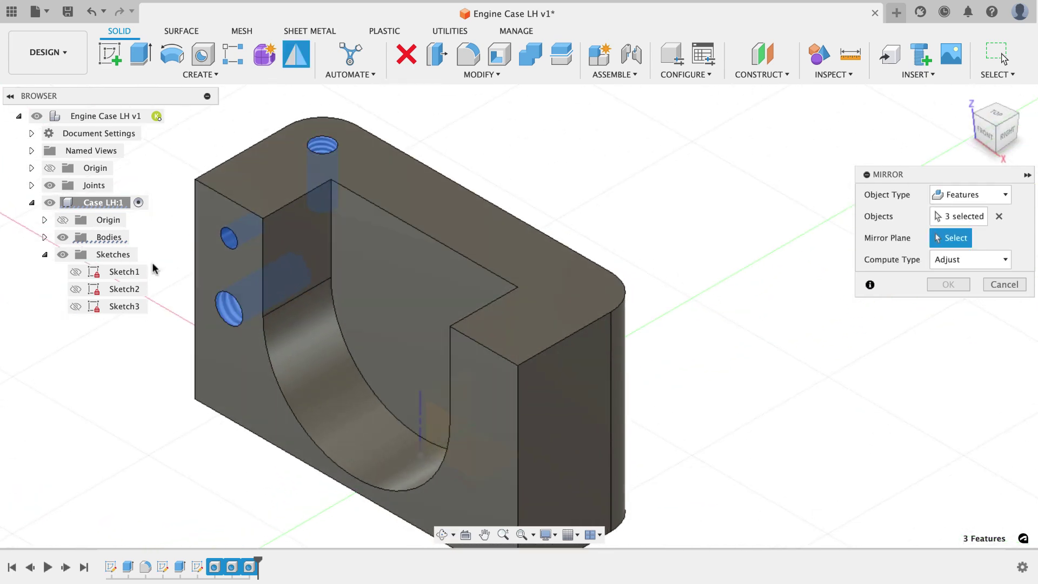
left_click(63, 237)
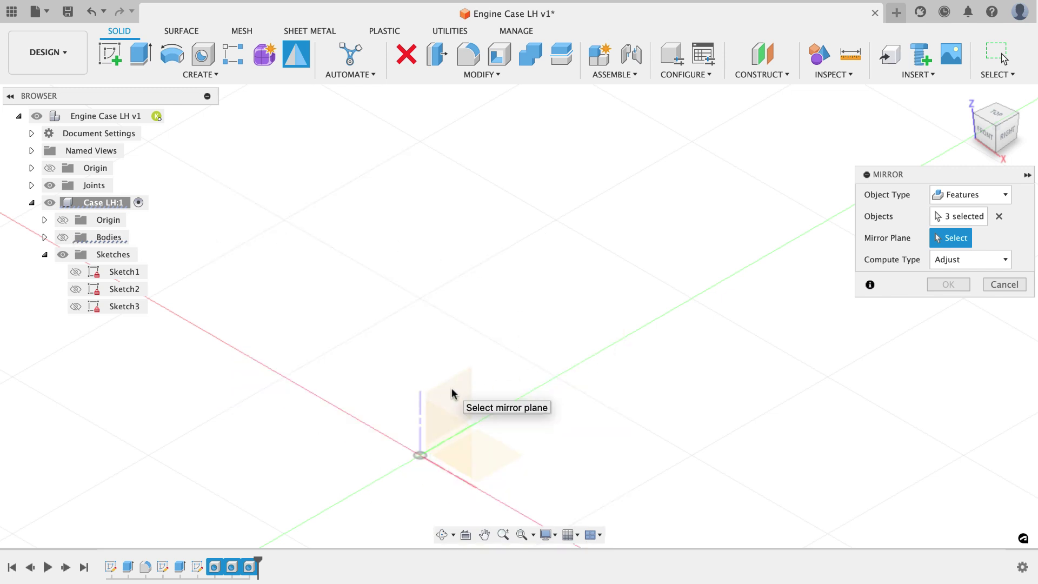
left_click(63, 236)
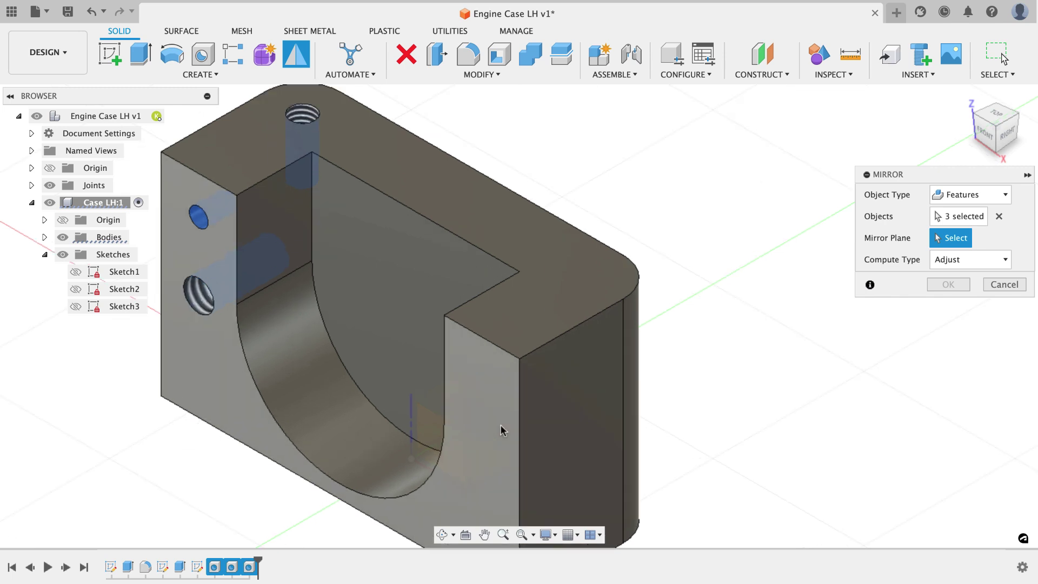
left_click(458, 389)
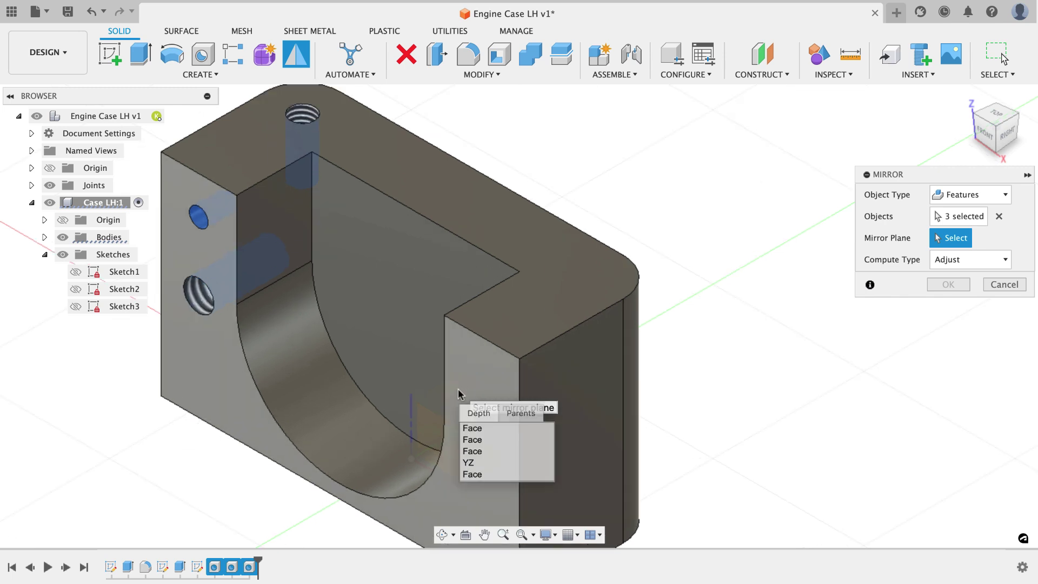
left_click(478, 464)
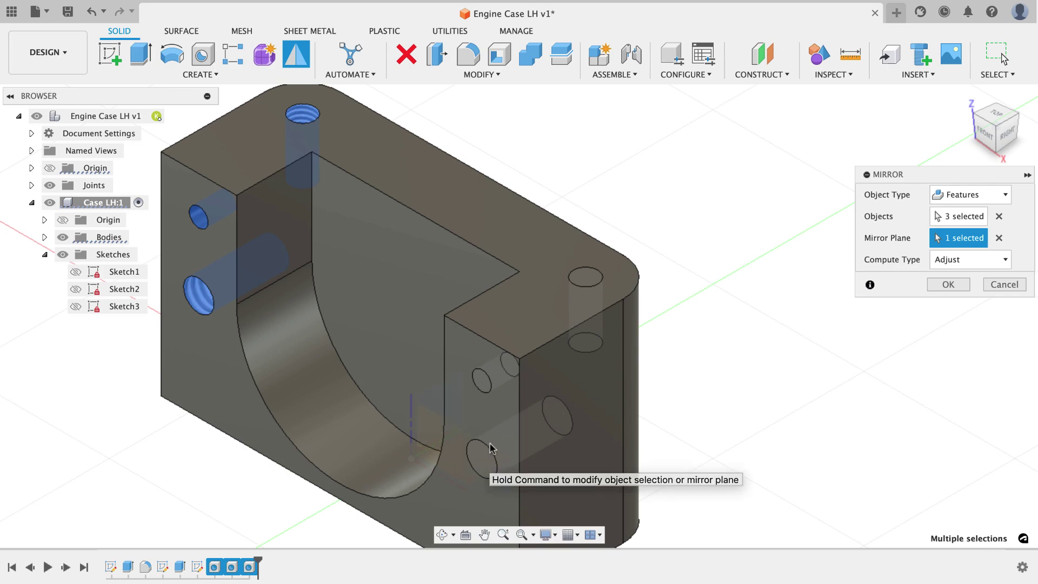
middle_click_drag(481, 433, 744, 364, "shift")
left_click(948, 284)
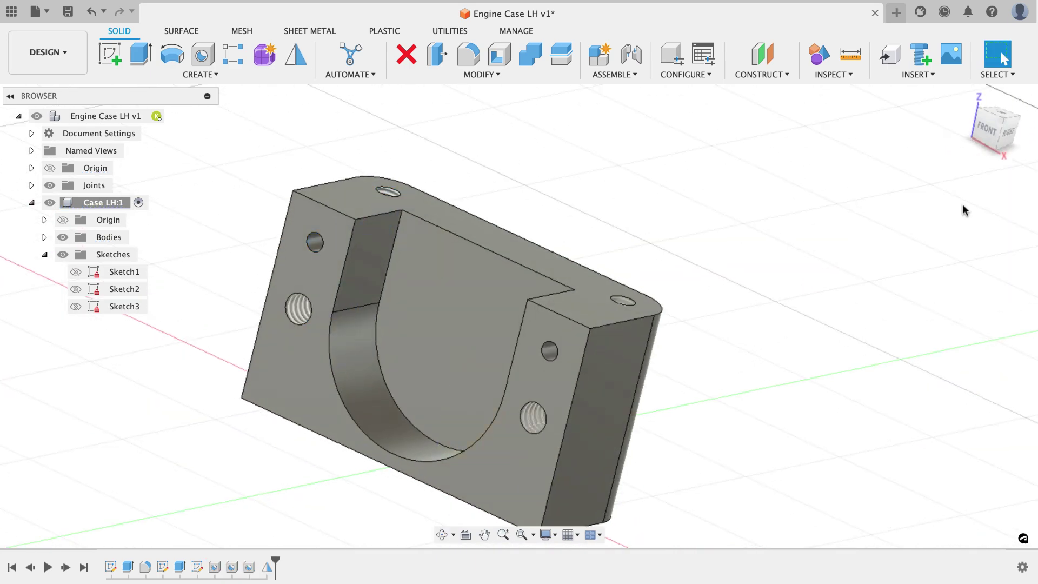
left_click(1004, 122)
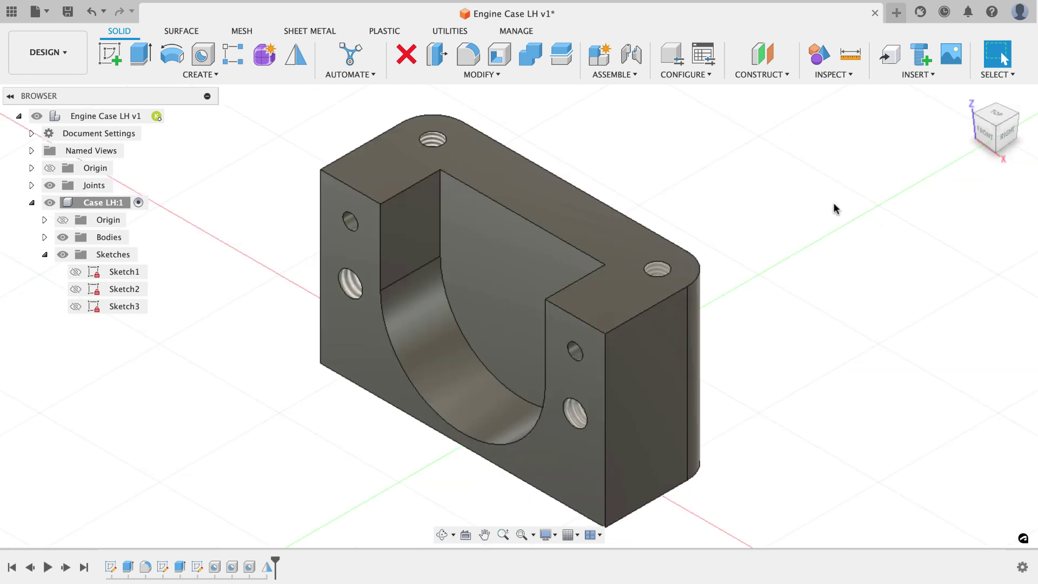